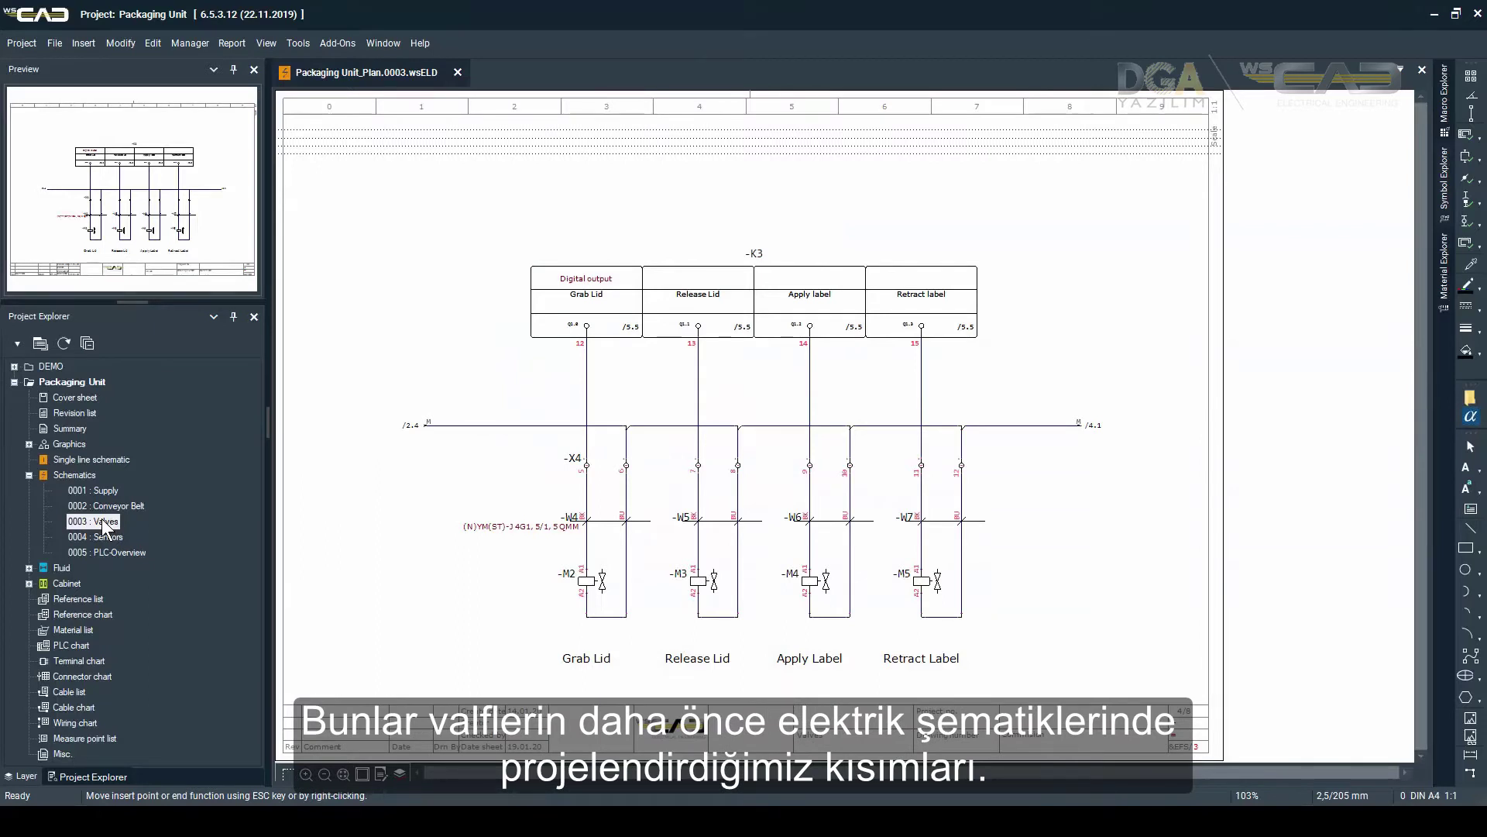
# - Expand the Fluid folder in Project Explorer to reveal page 0001
pyautogui.click(28, 567)
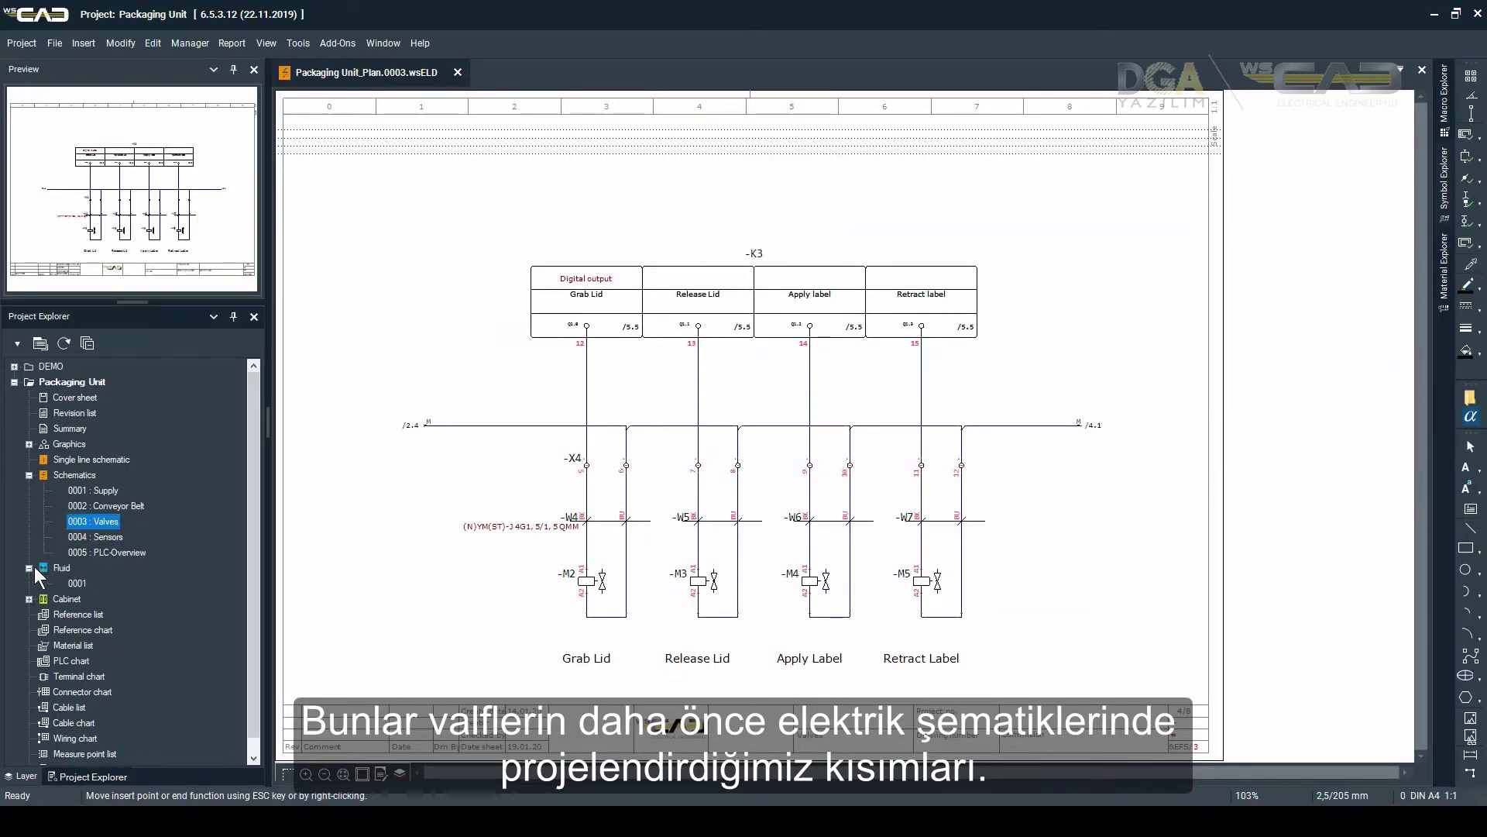
# - Open Fluid page 0001 and the Part management database, then launch the wscaduniverse.com library
pyautogui.doubleClick(77, 582)
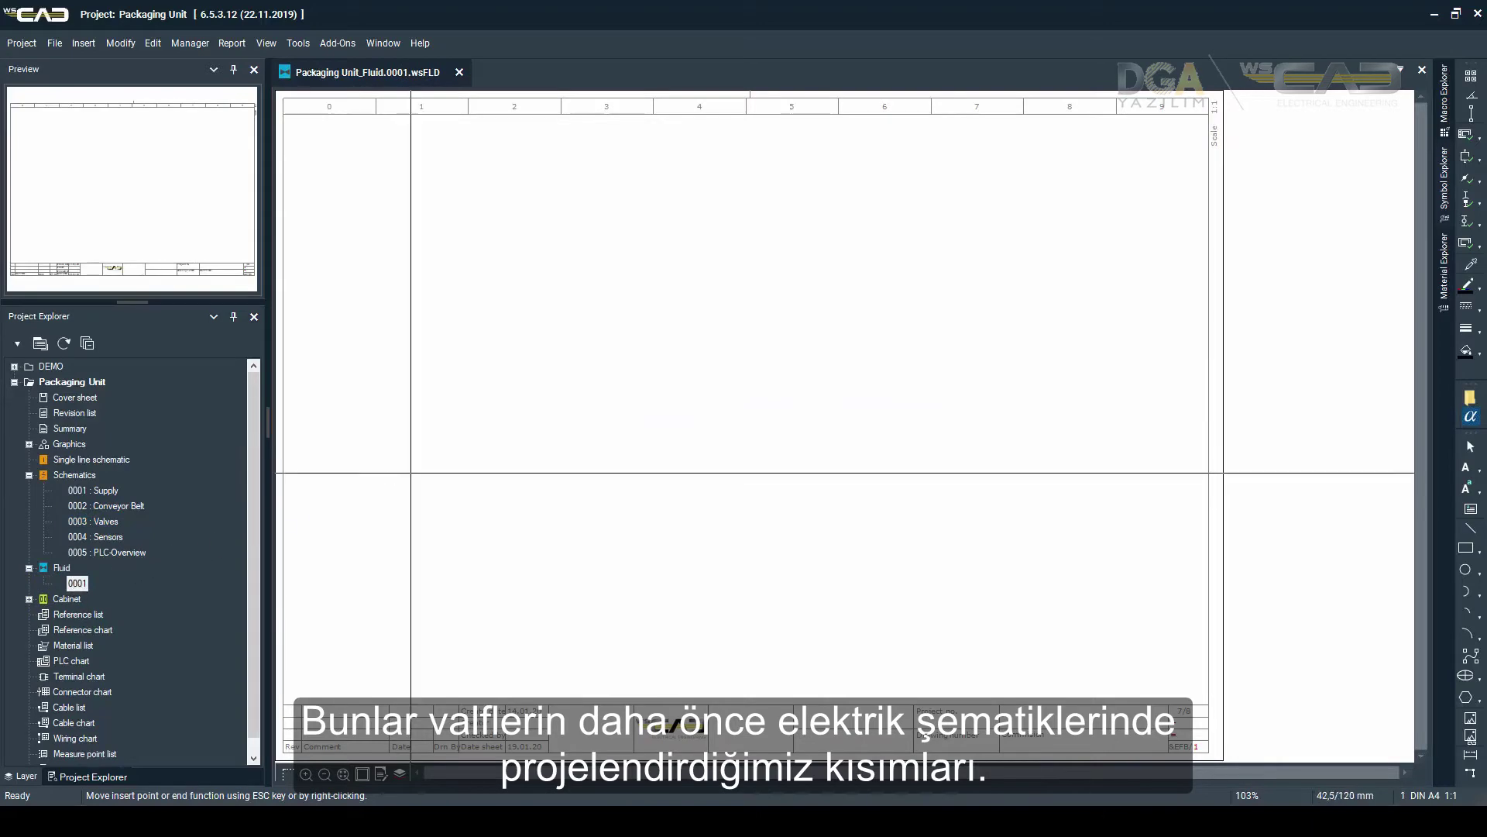
pyautogui.click(474, 456)
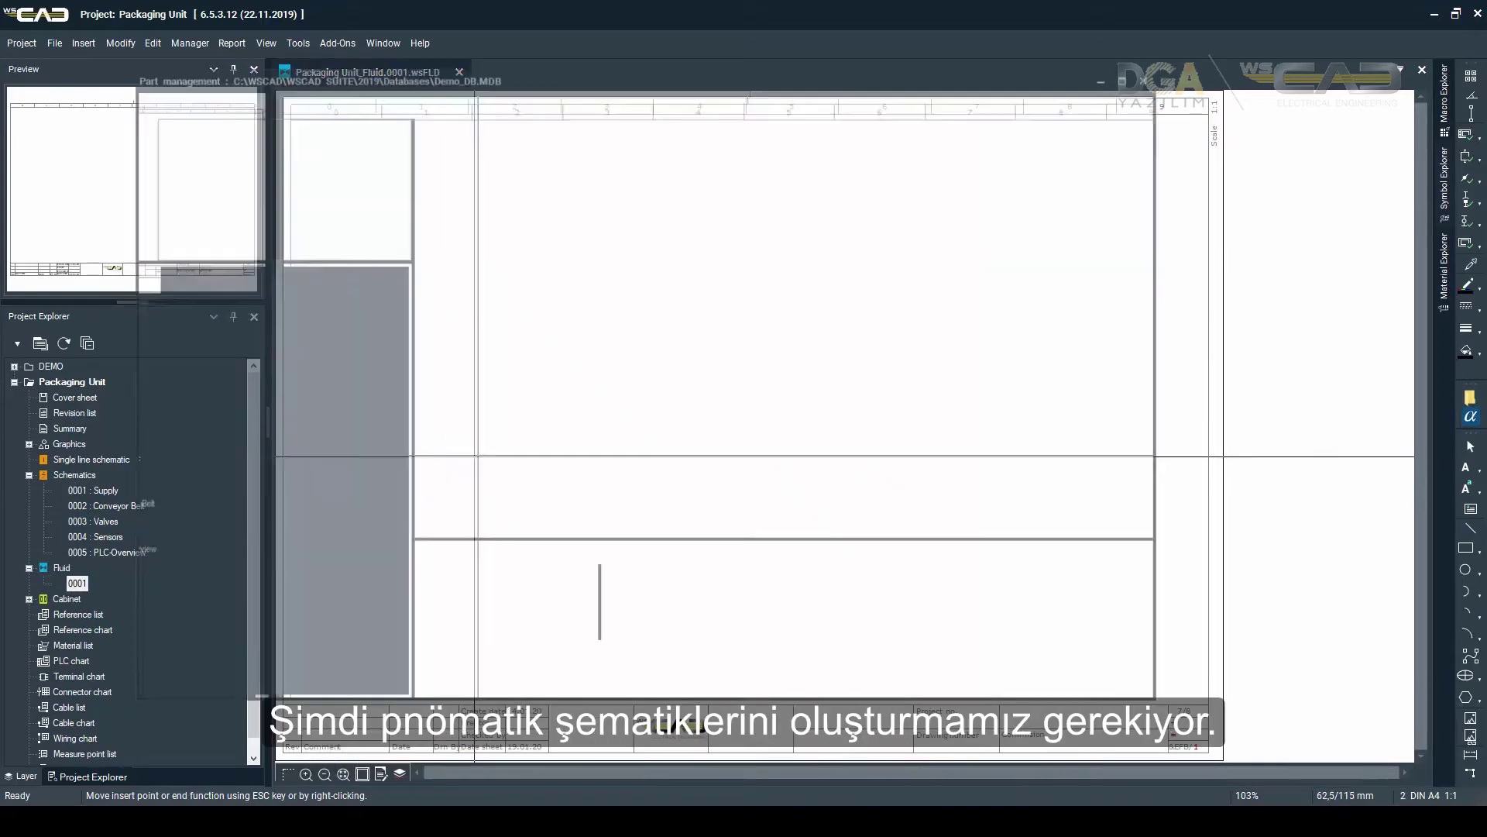
pyautogui.scroll(-4, 713, 361)
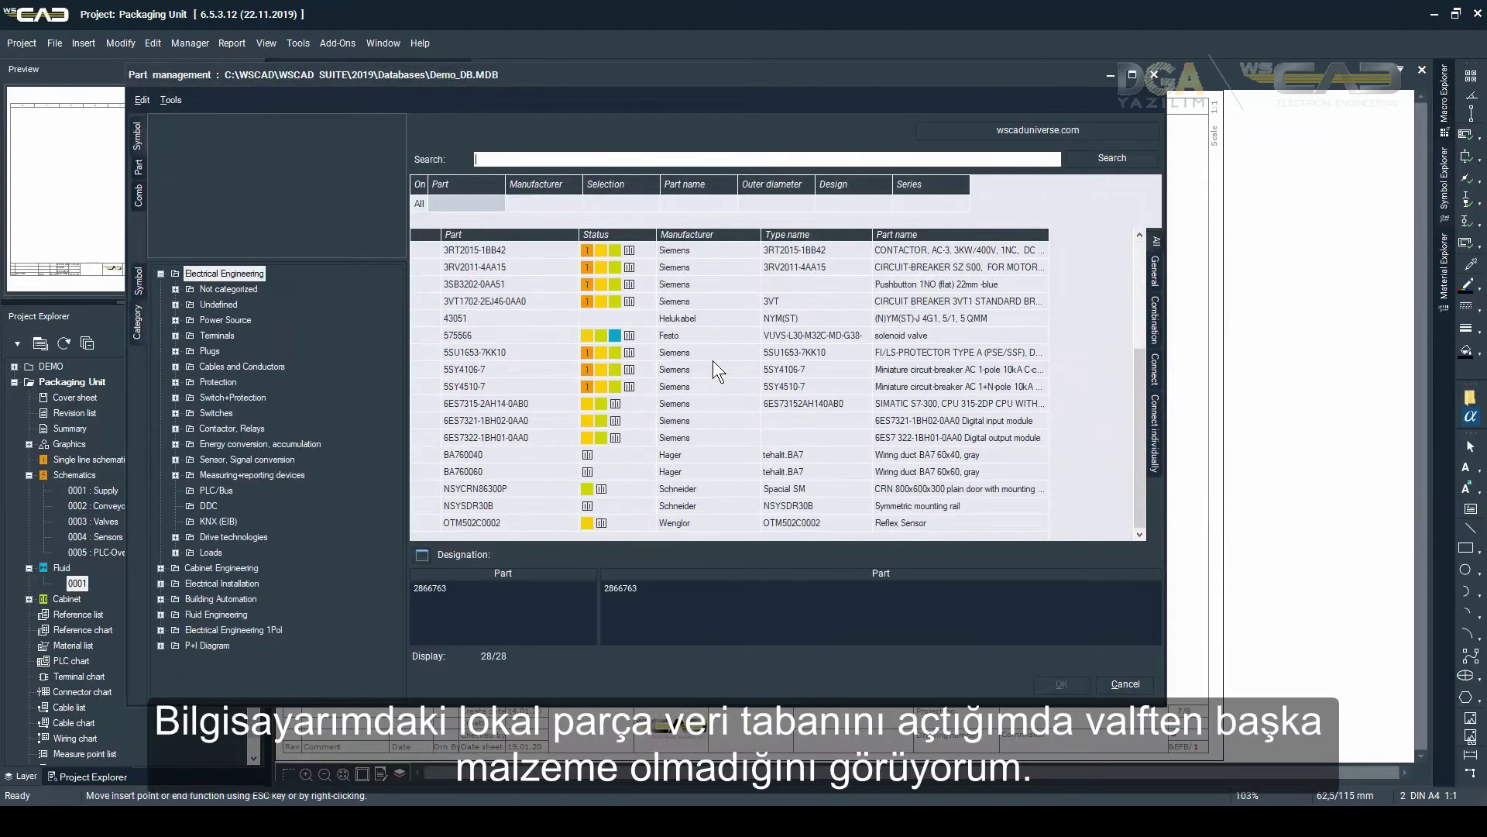
pyautogui.scroll(4, 713, 360)
pyautogui.scroll(-4, 713, 360)
pyautogui.scroll(4, 742, 344)
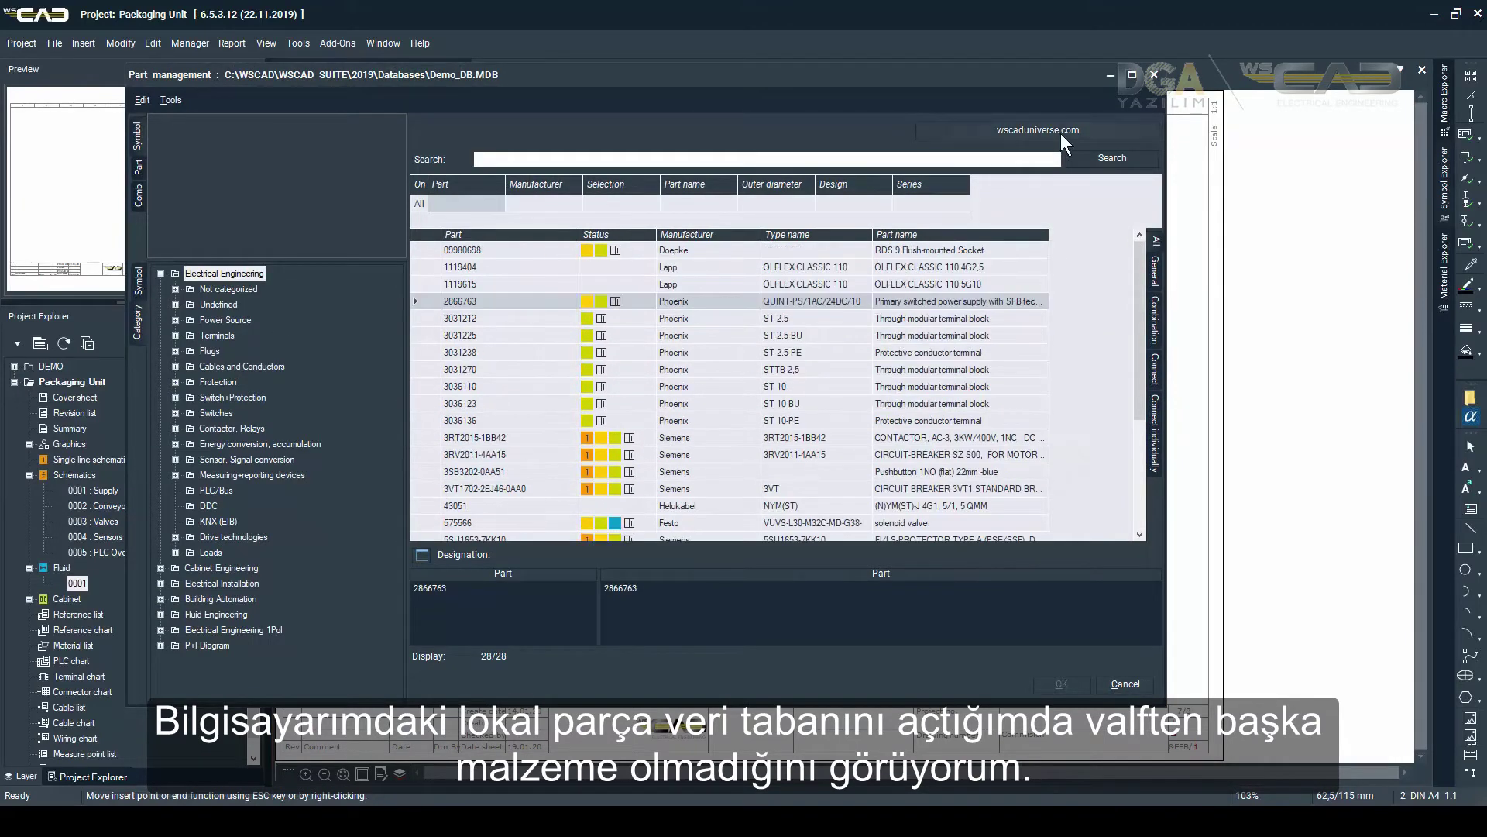
pyautogui.click(1061, 133)
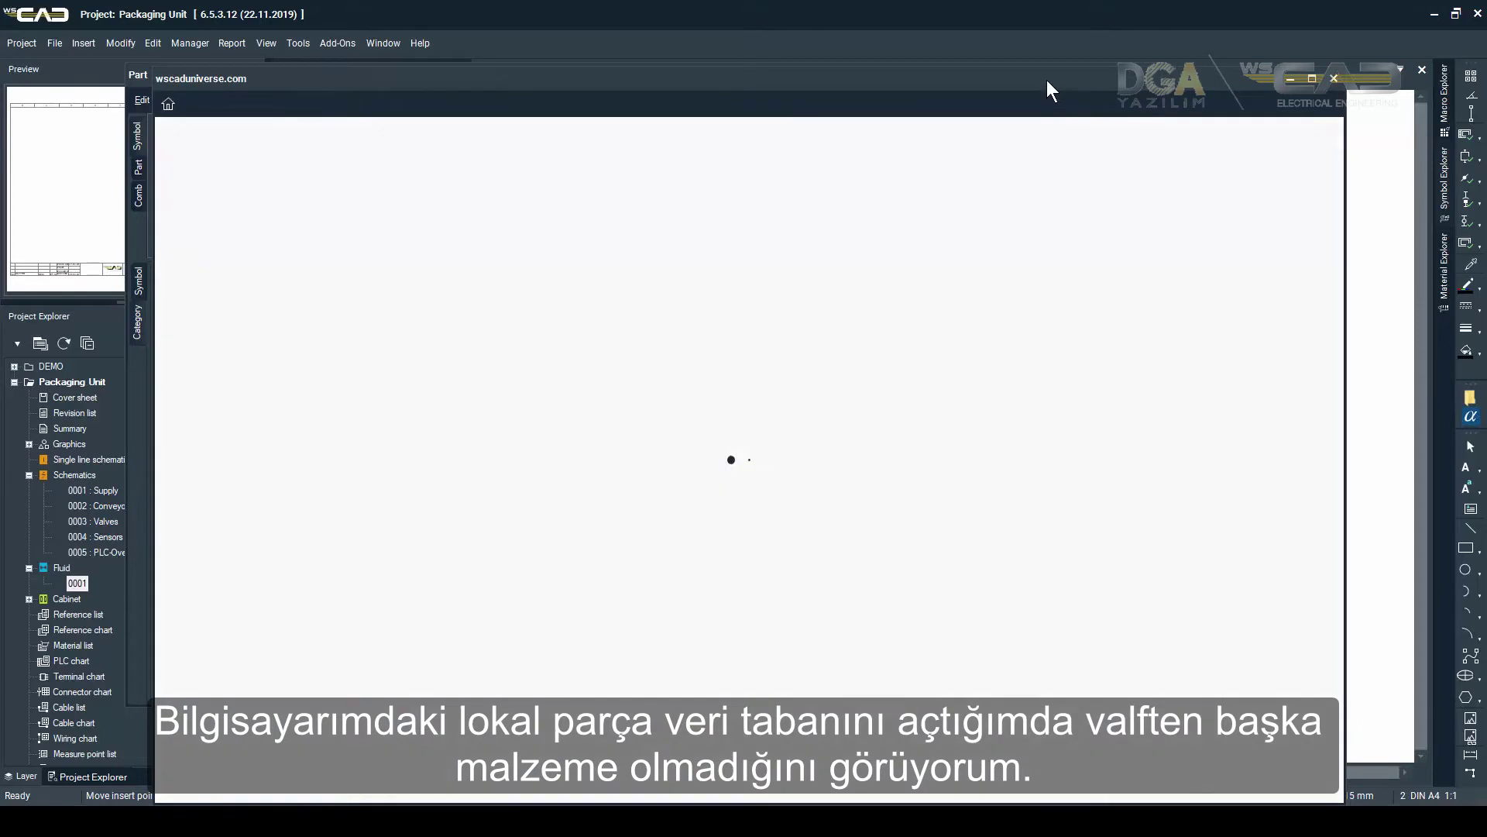
# - Add Festo service unit 530296 and compact cylinder 156501 to the wscaduniverse.com cart
pyautogui.moveTo(1048, 81); pyautogui.dragTo(1051, 53)
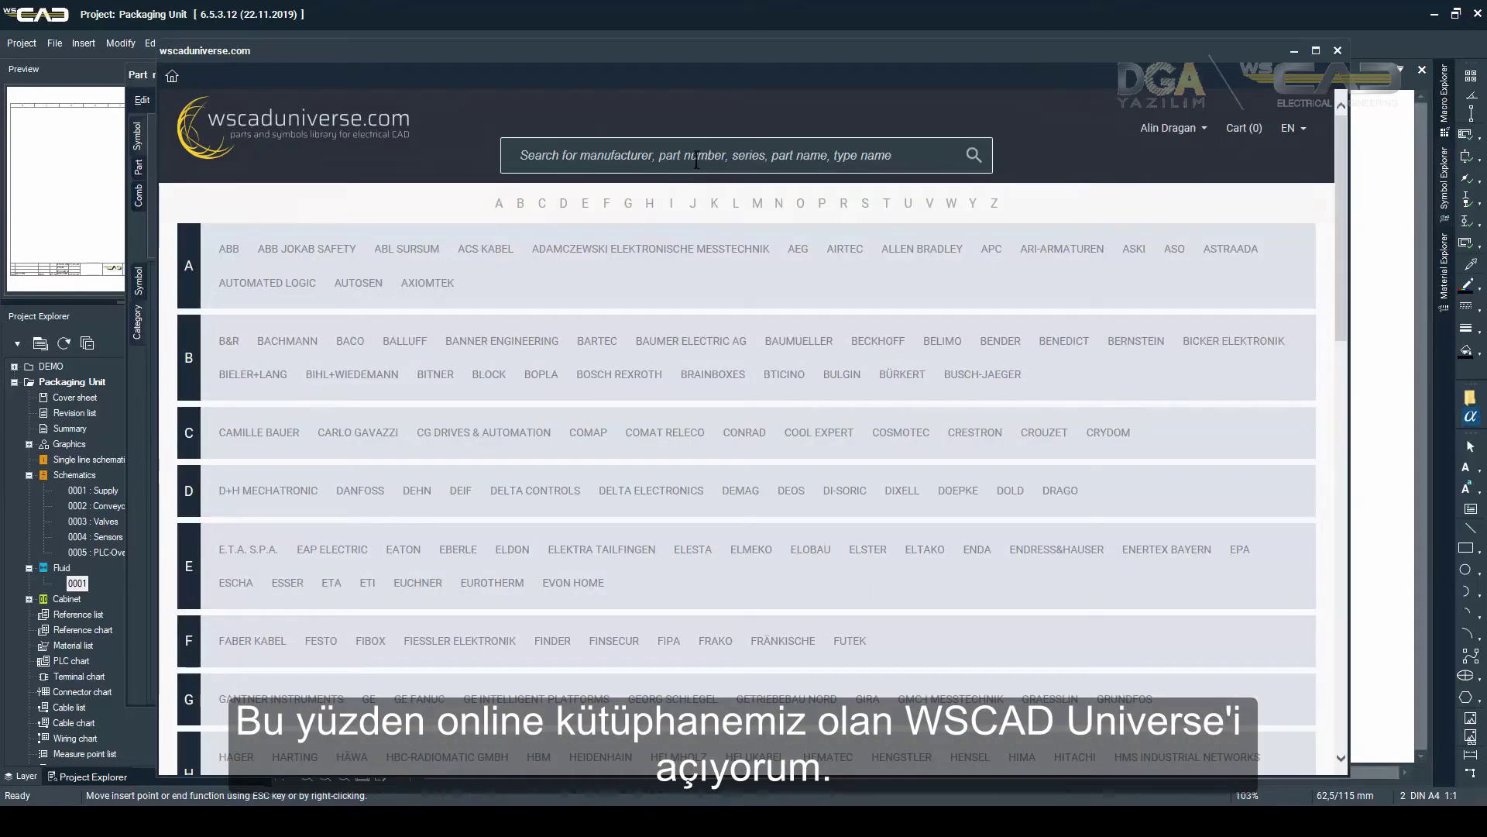
pyautogui.click(696, 160)
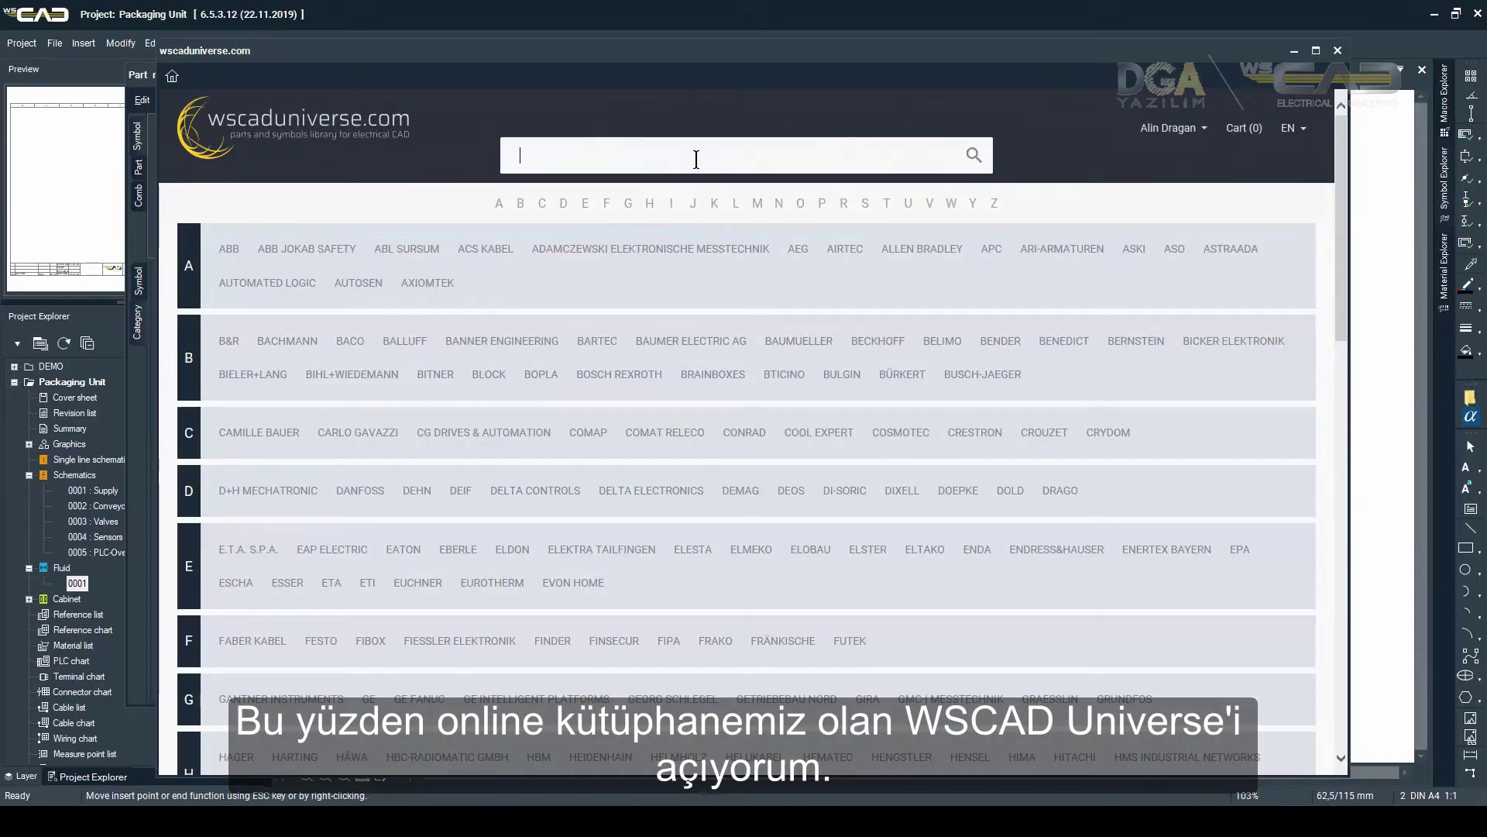
pyautogui.write('530296')
pyautogui.click(703, 200)
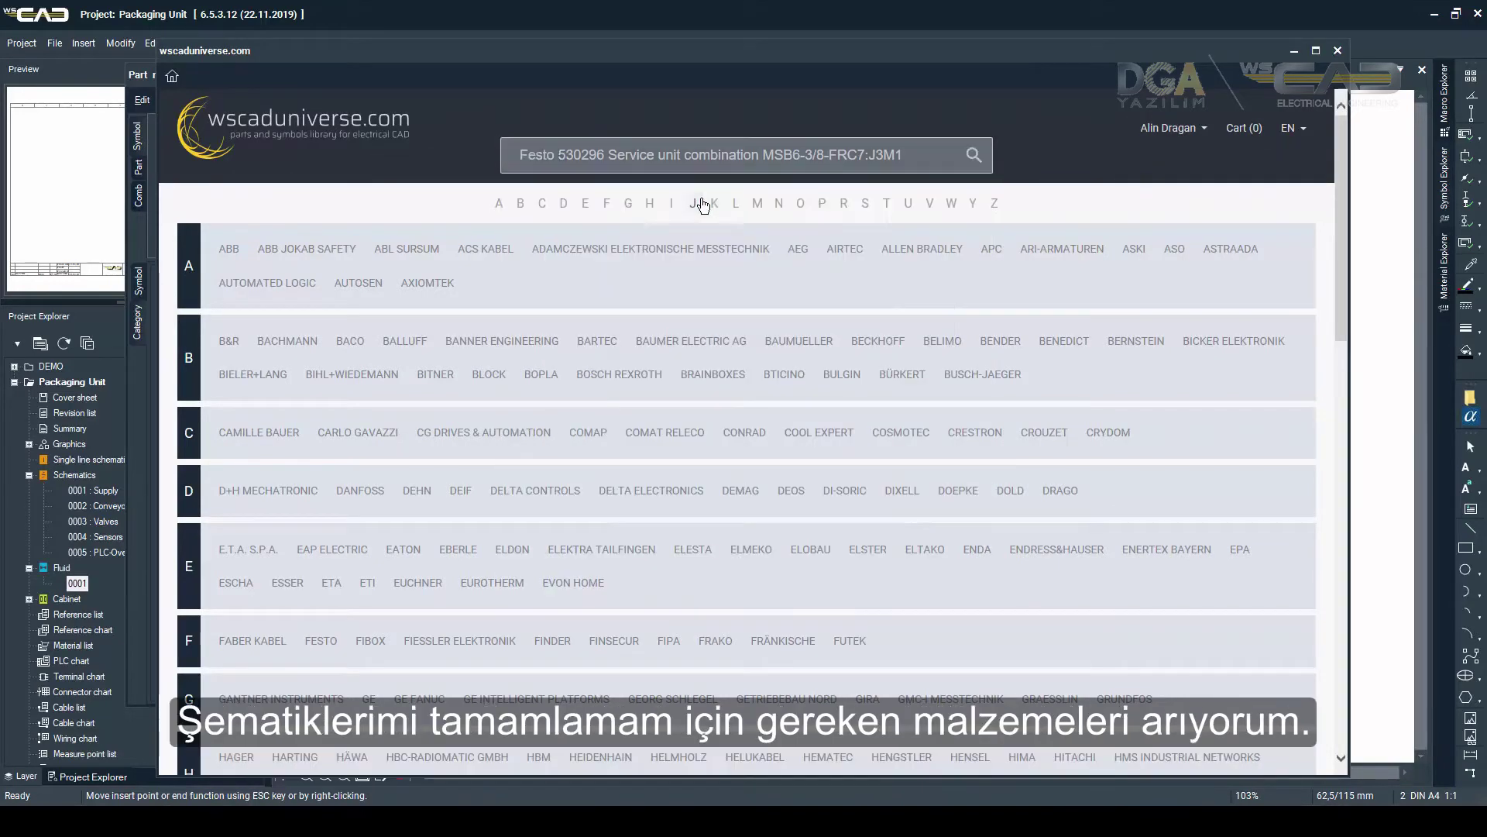
pyautogui.click(791, 400)
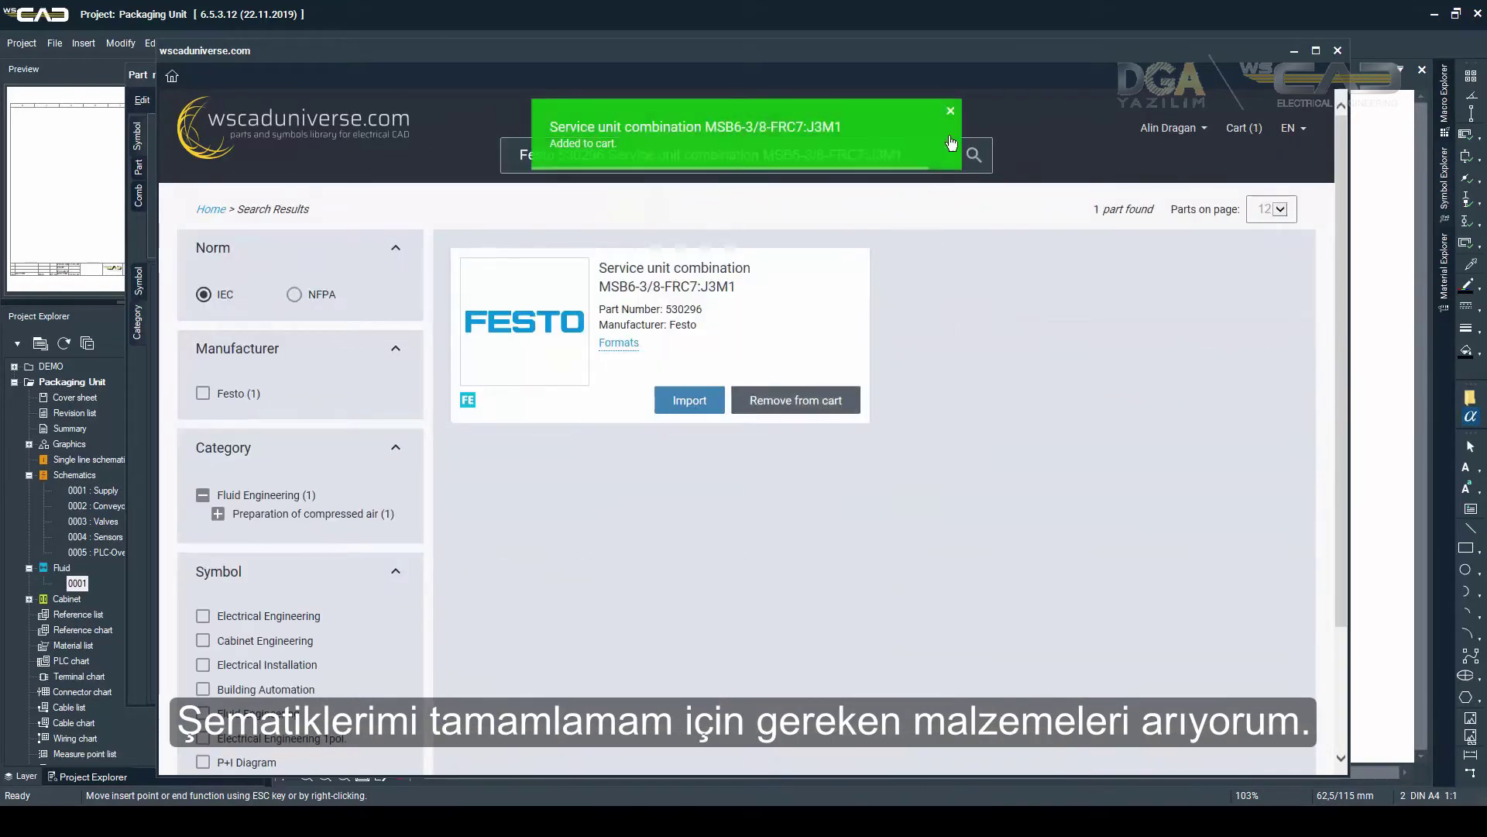
pyautogui.click(933, 155)
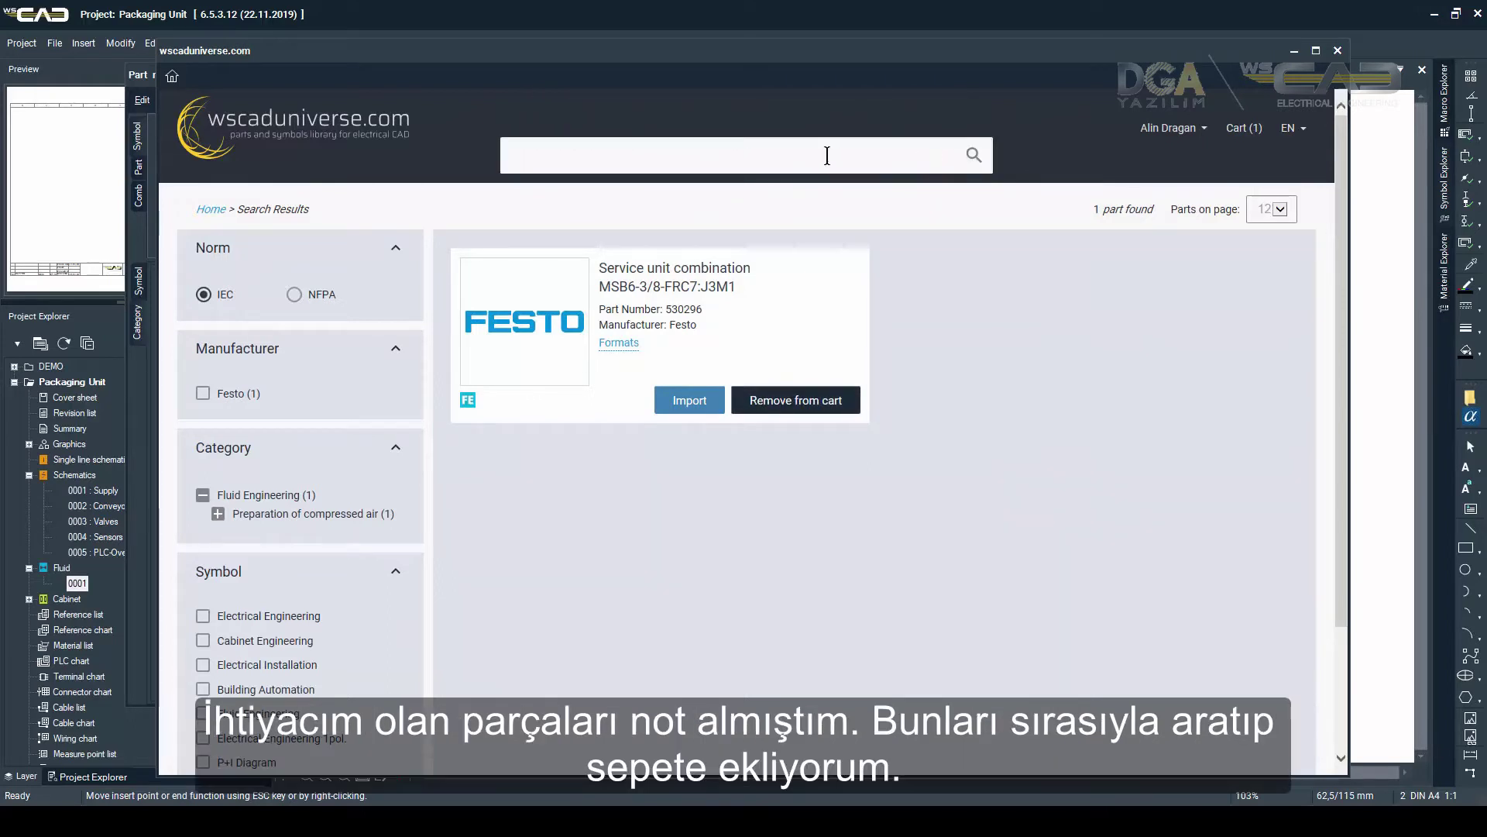
pyautogui.write('156501')
pyautogui.click(898, 268)
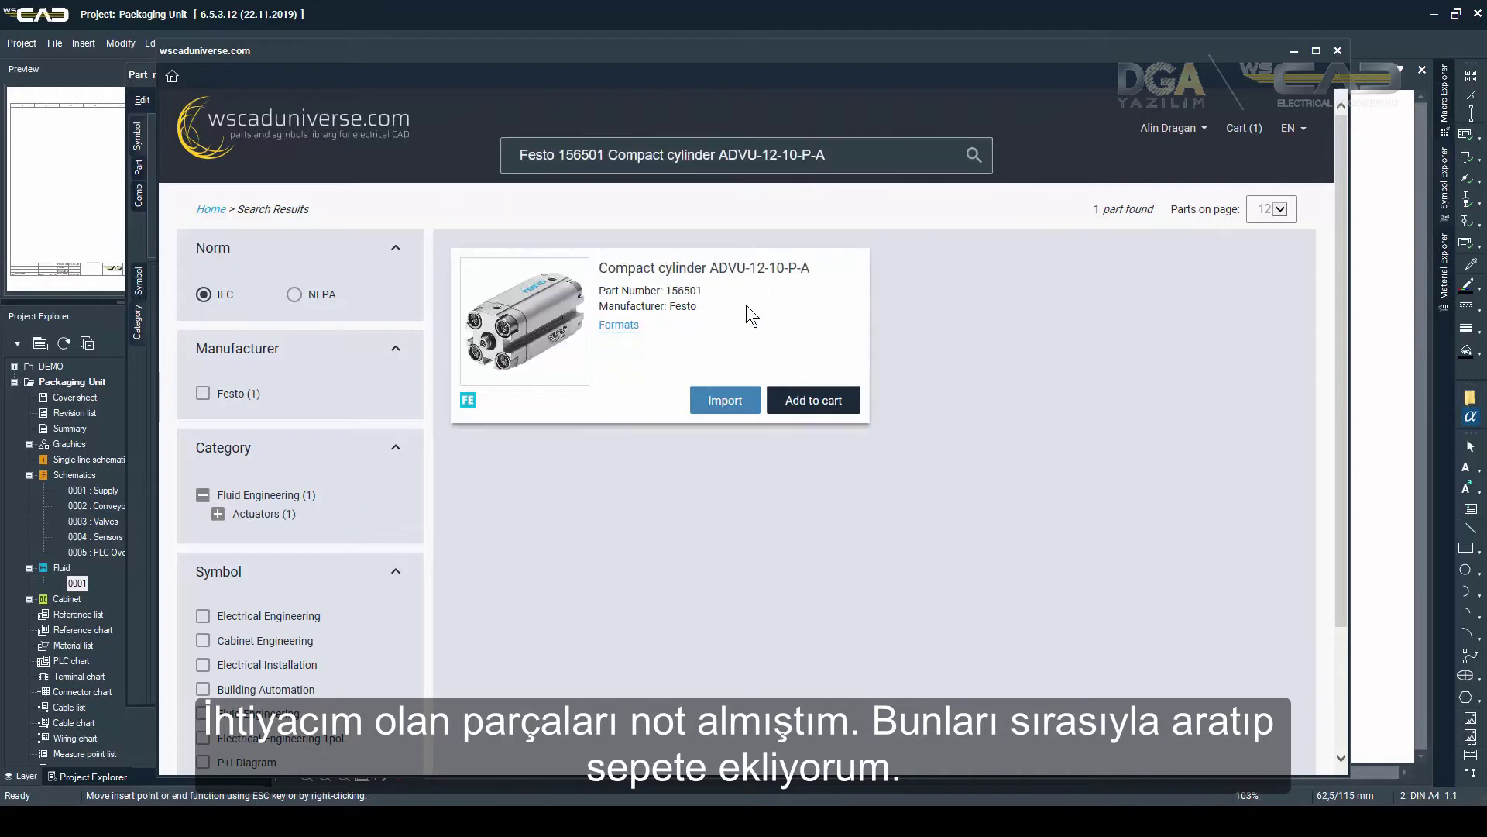
pyautogui.click(813, 400)
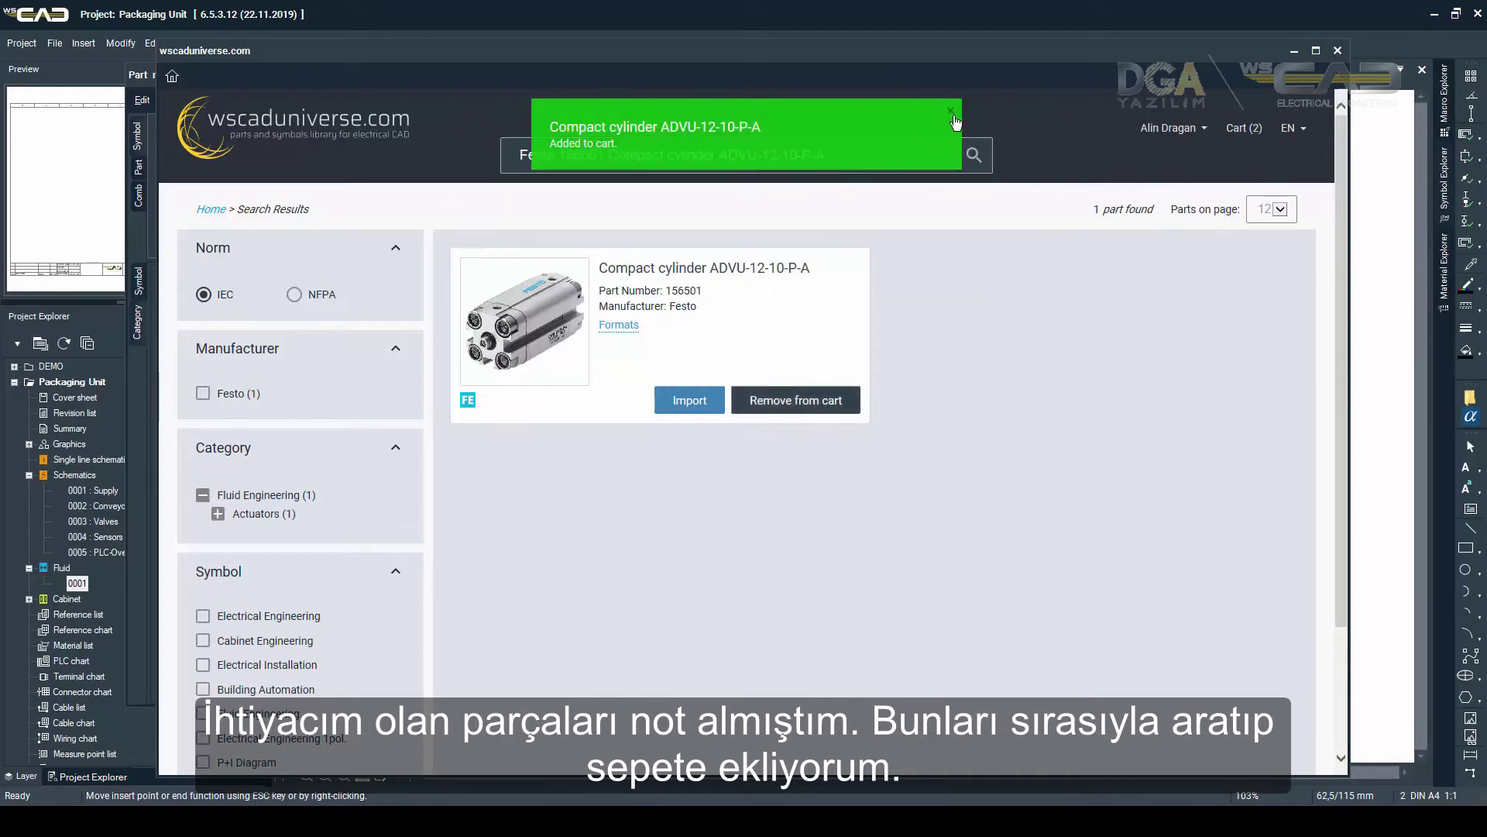
# - Add Festo radial gripper 161829 to the cart and view the three-item cart
pyautogui.click(922, 154)
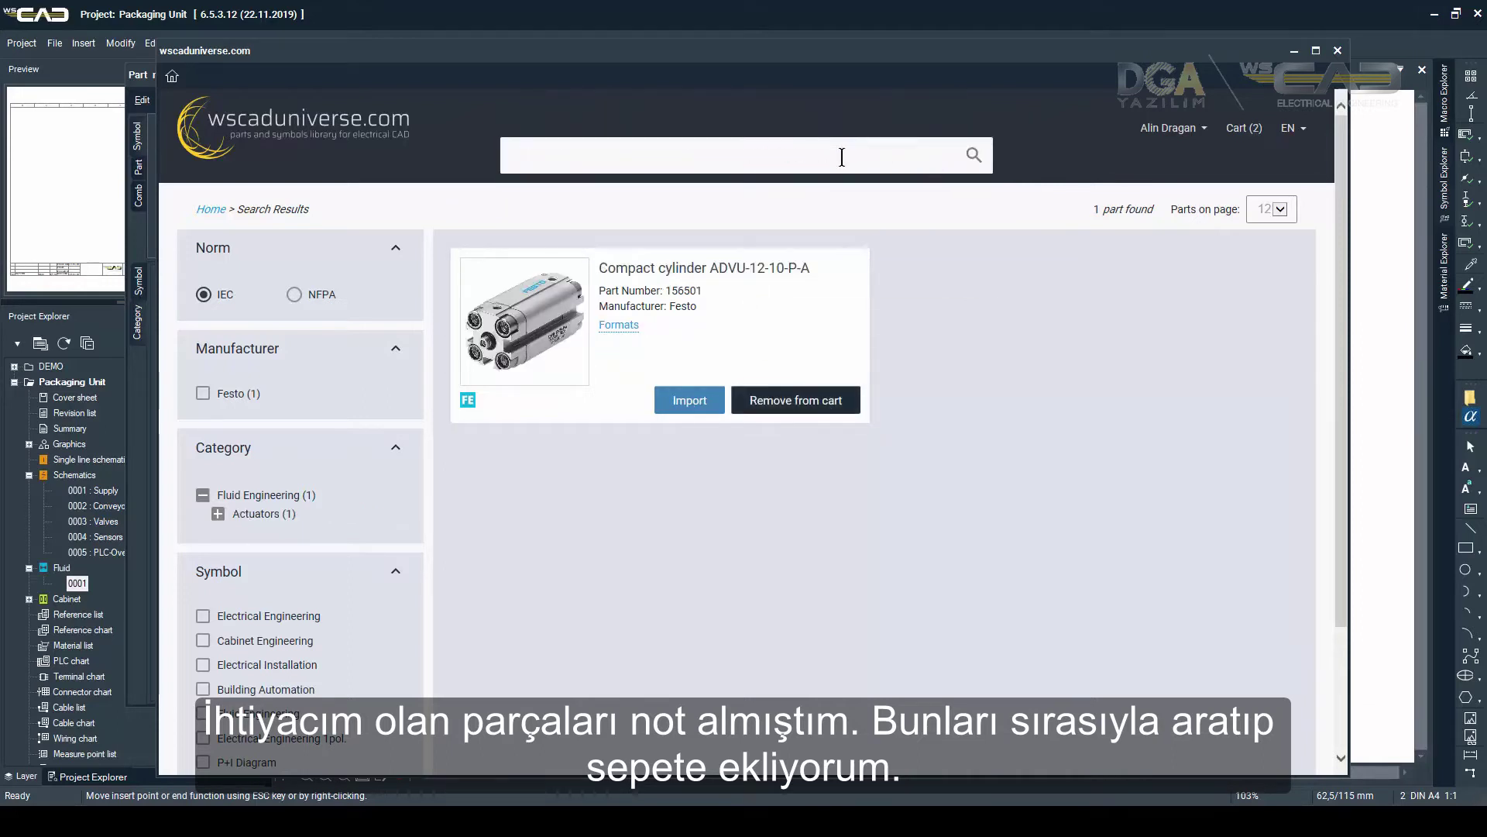
pyautogui.write('161829')
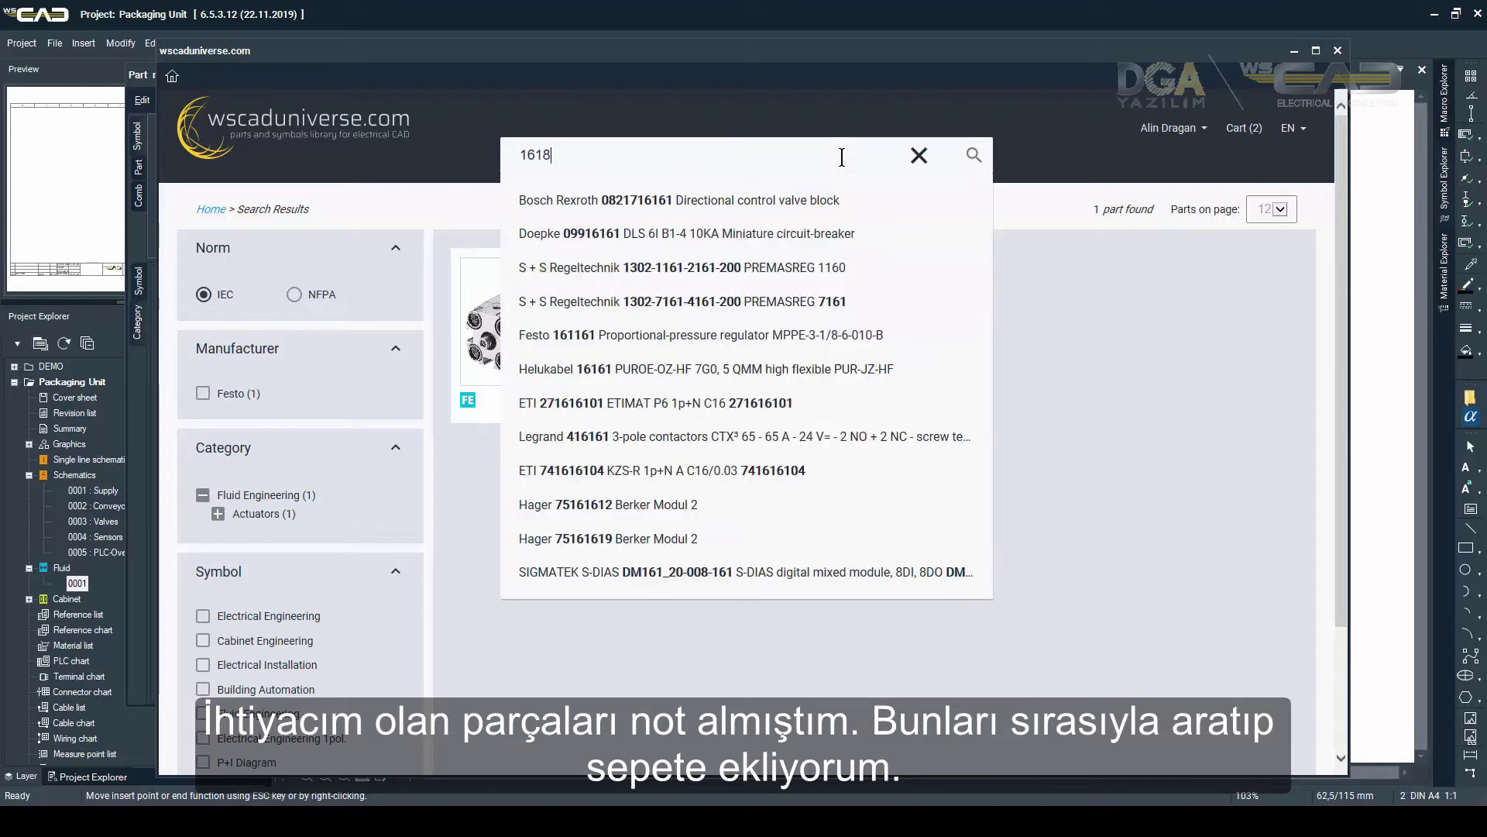
pyautogui.click(771, 200)
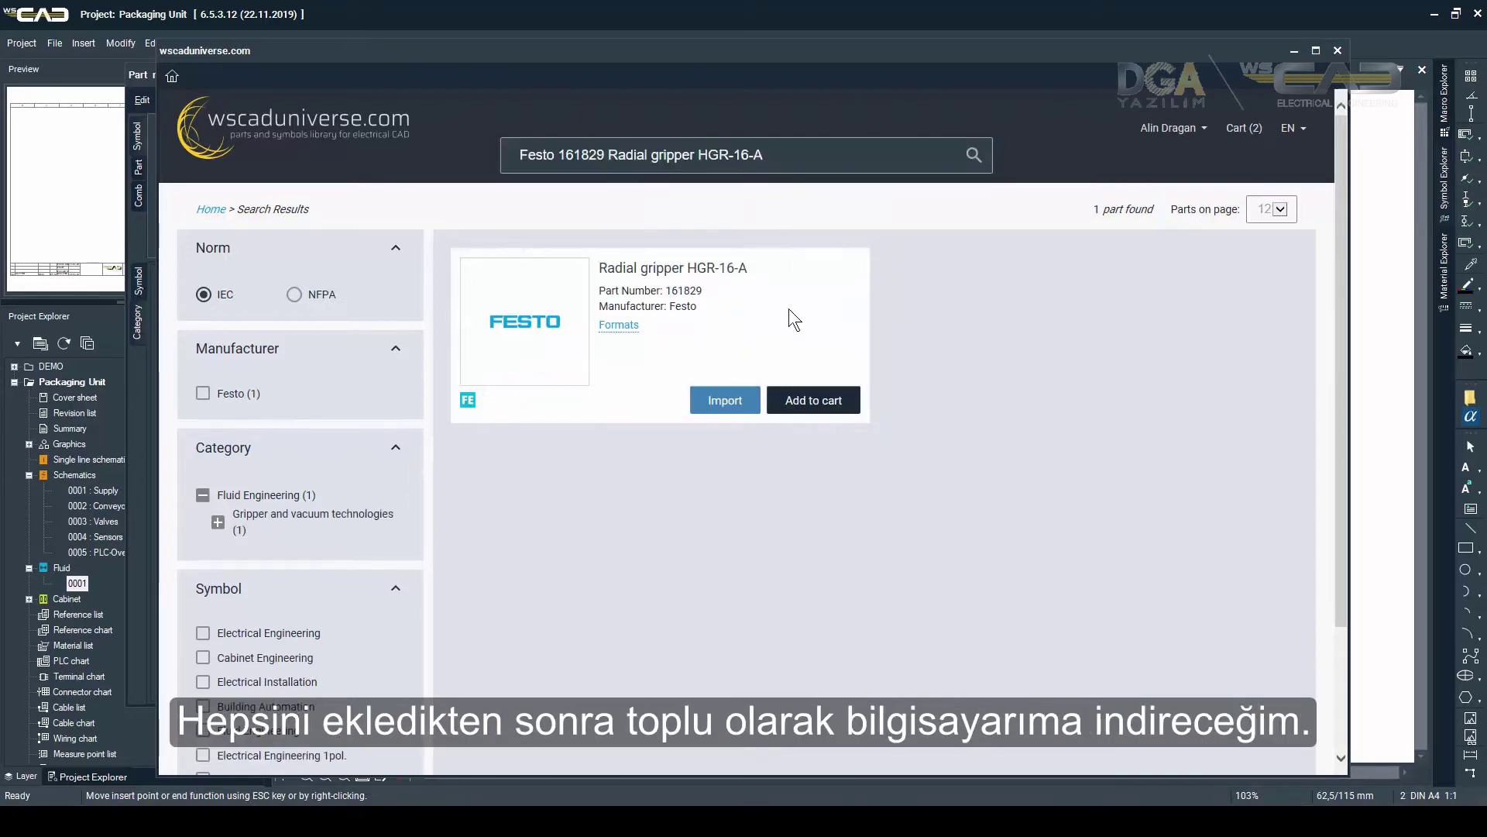
pyautogui.click(802, 400)
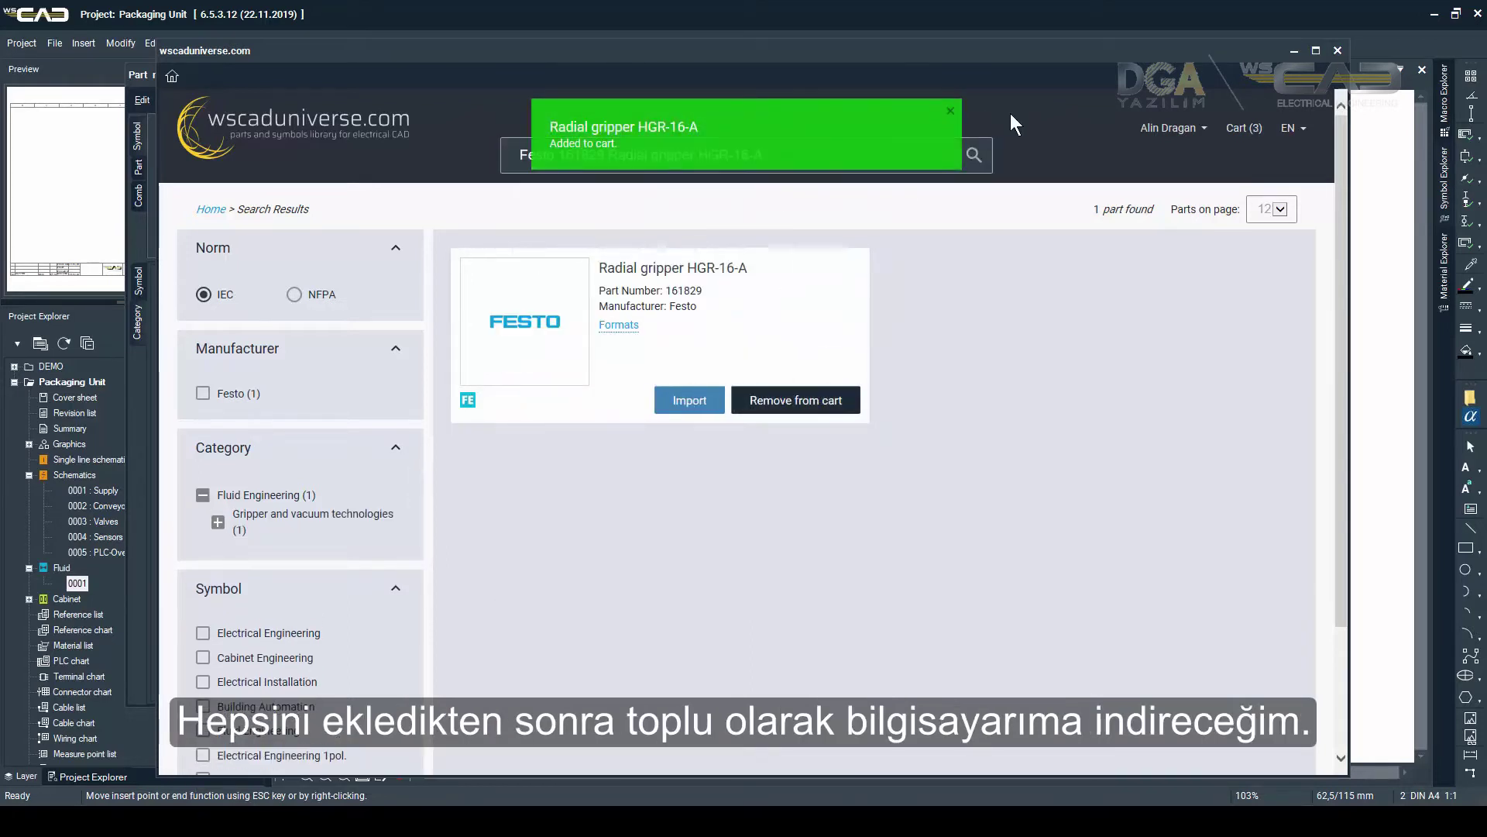
pyautogui.click(1248, 130)
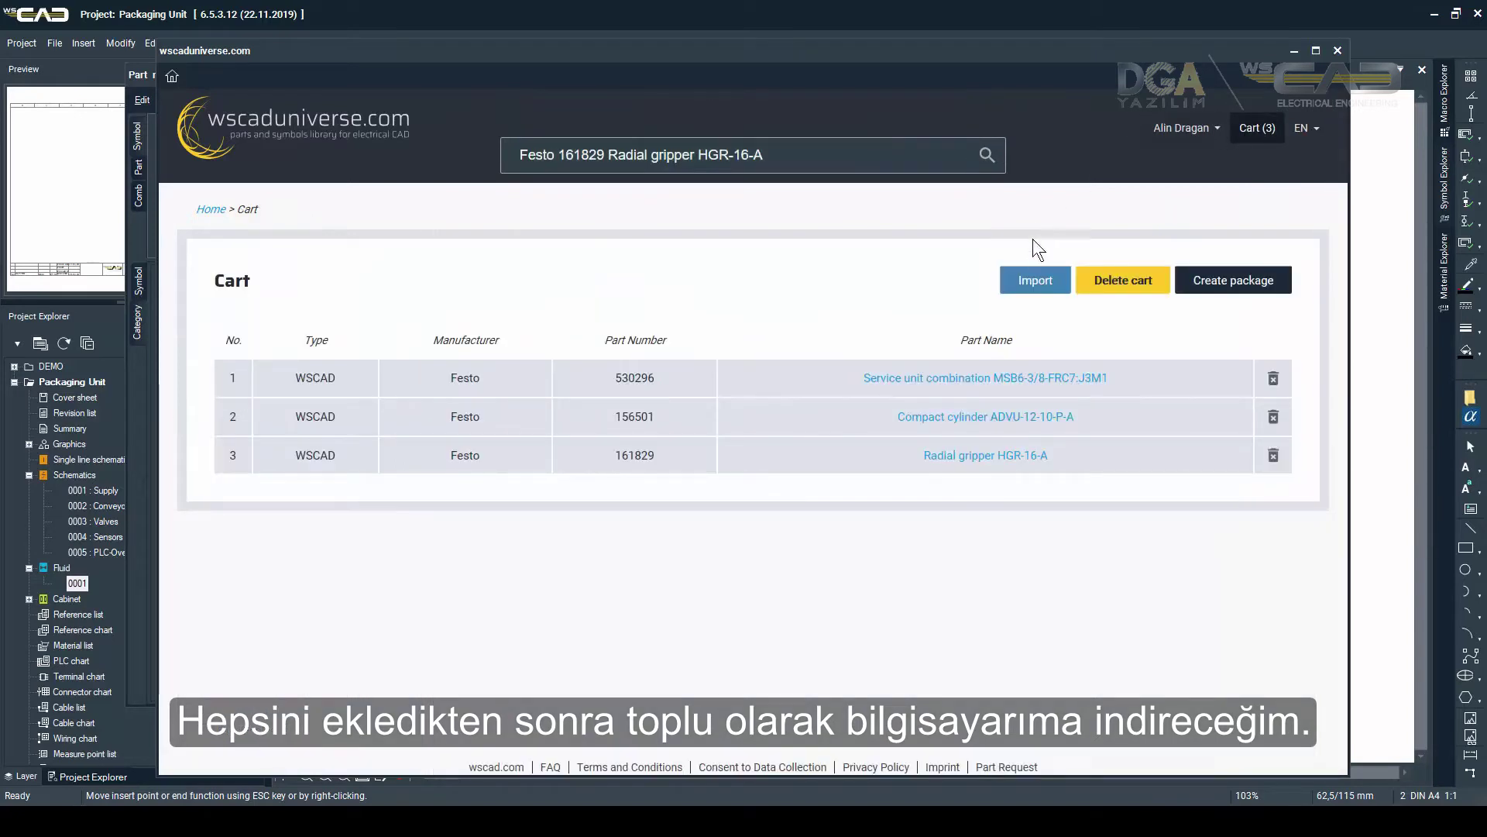
# - Import all three cart parts into the local database, approving the overwrite, and close the library
pyautogui.click(1030, 281)
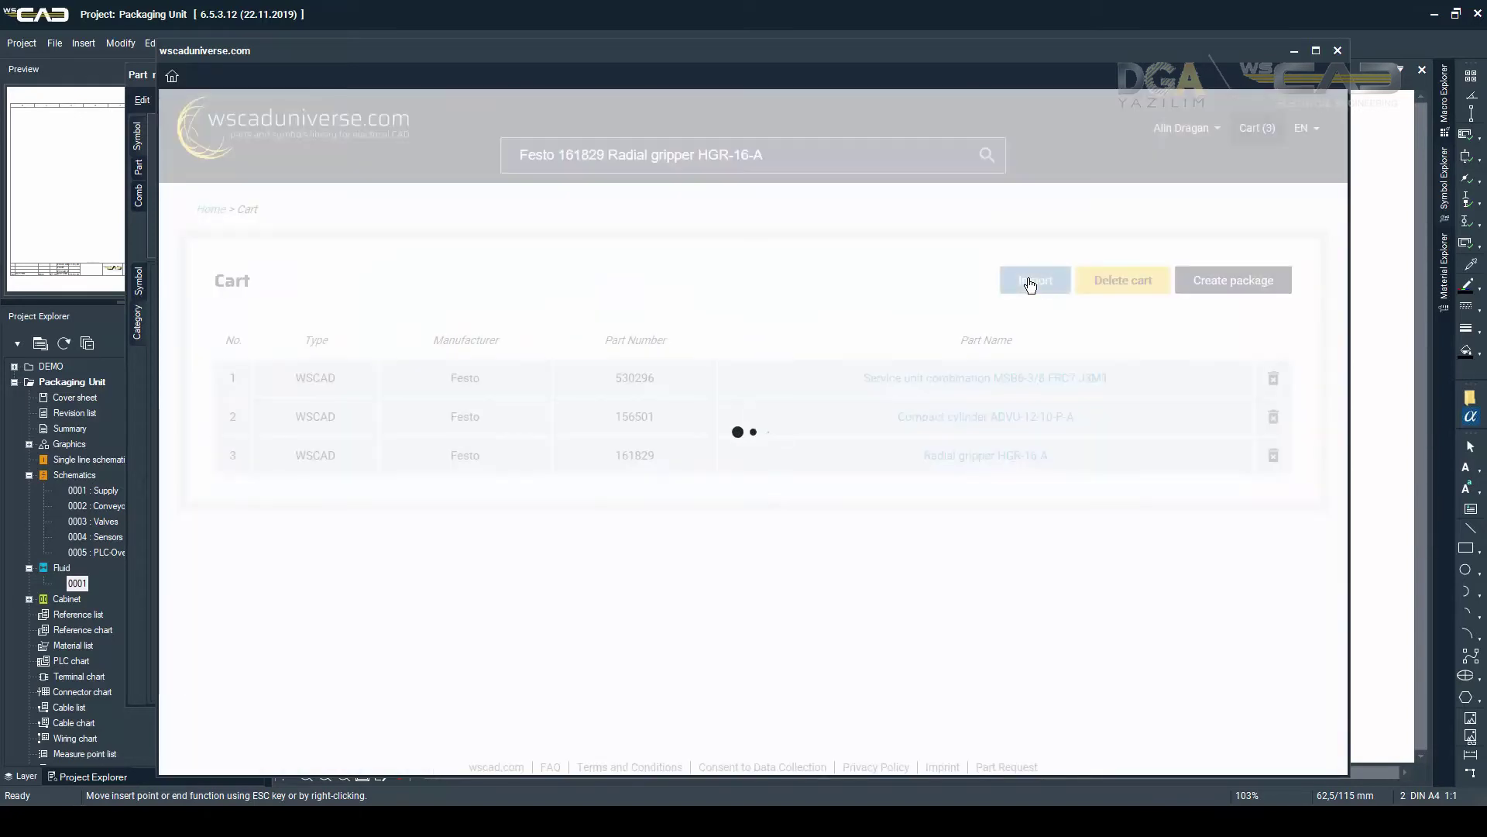
pyautogui.click(626, 486)
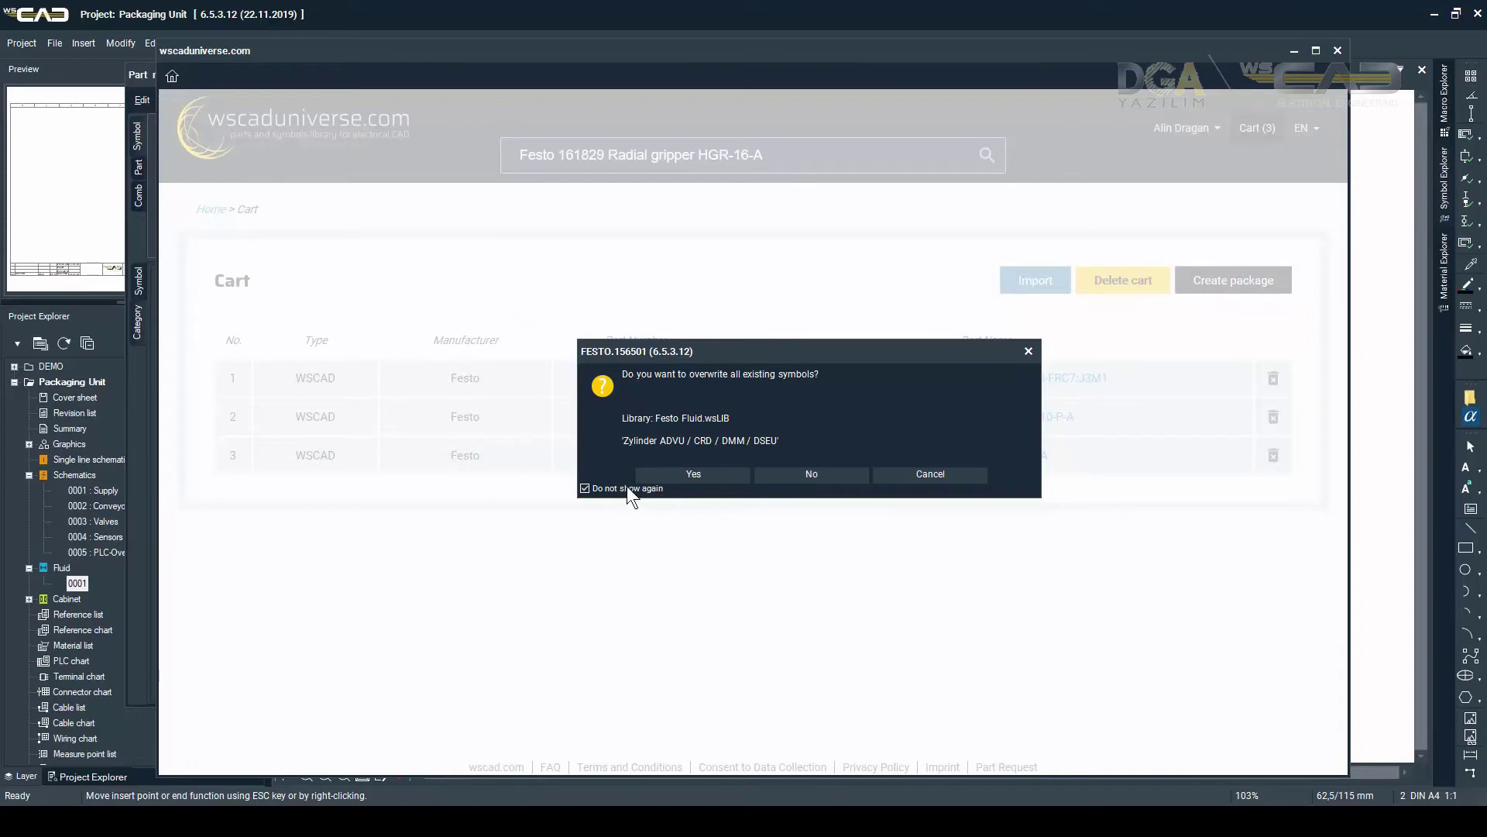
pyautogui.click(671, 474)
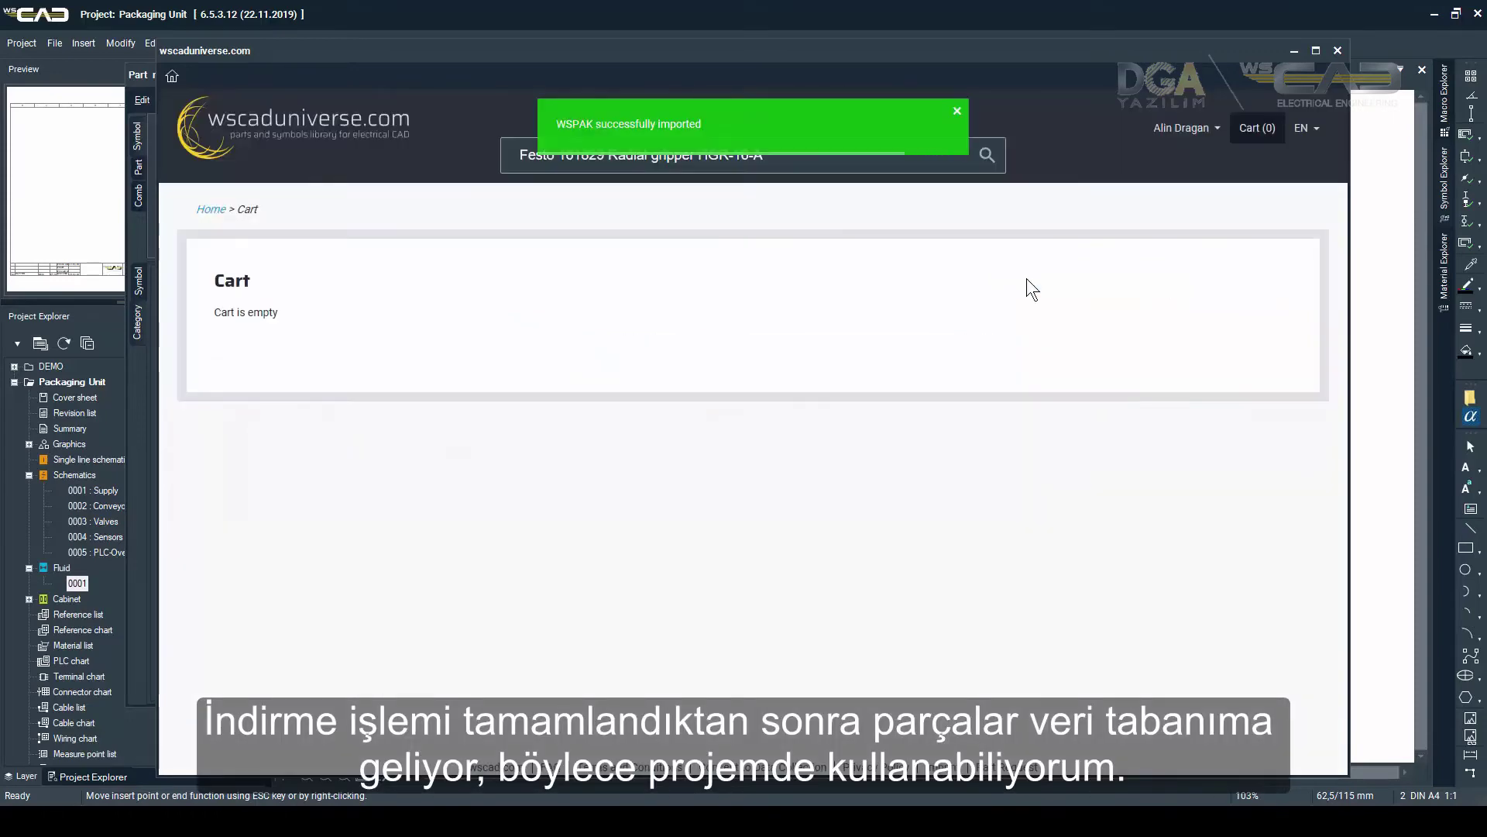
pyautogui.click(1338, 51)
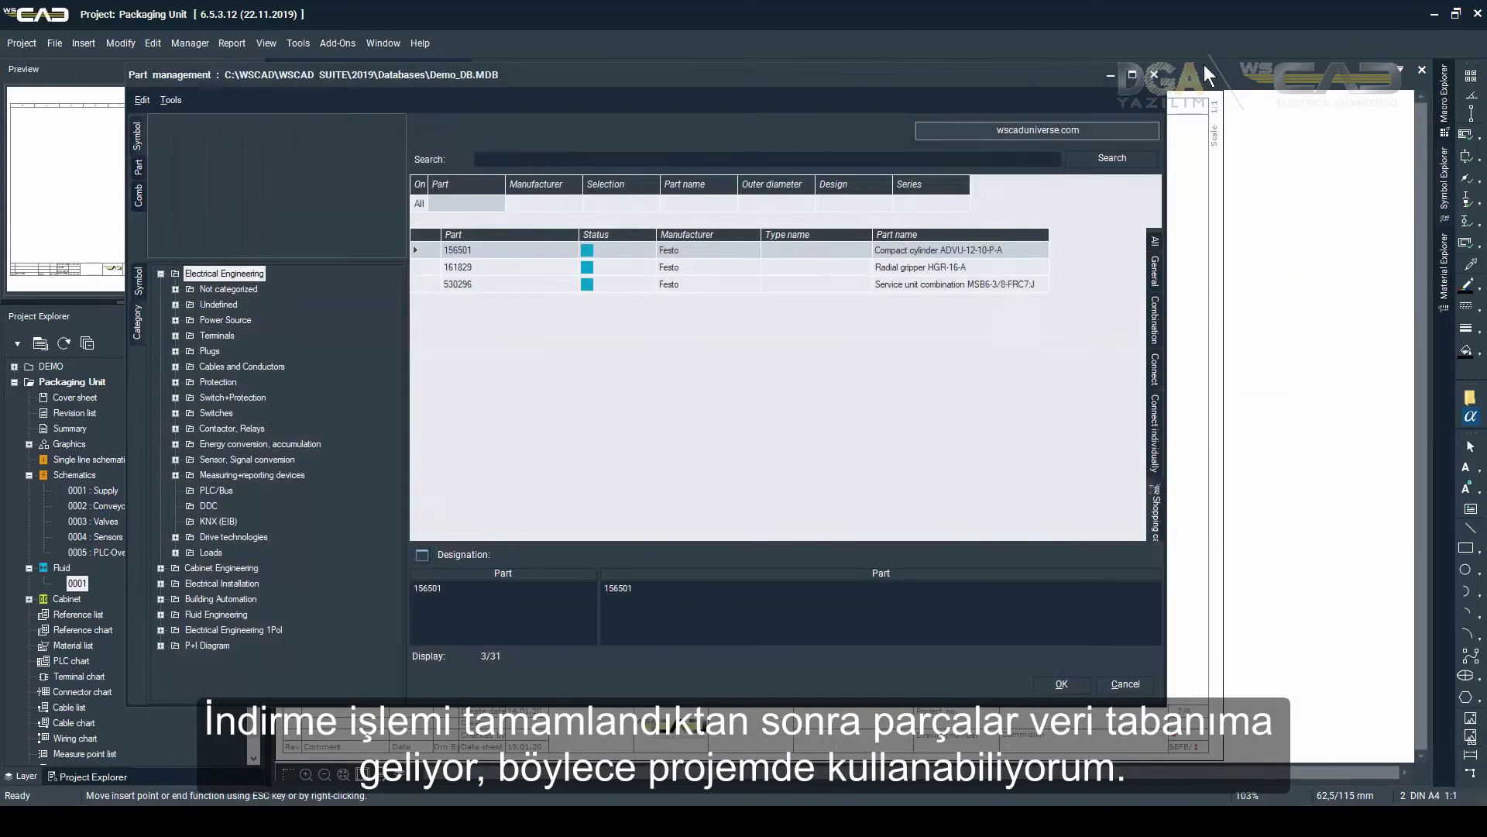
# - Place Festo service unit 530296 as -Q3 in the lower left of Fluid sheet 0001
pyautogui.click(845, 285)
pyautogui.doubleClick(844, 285)
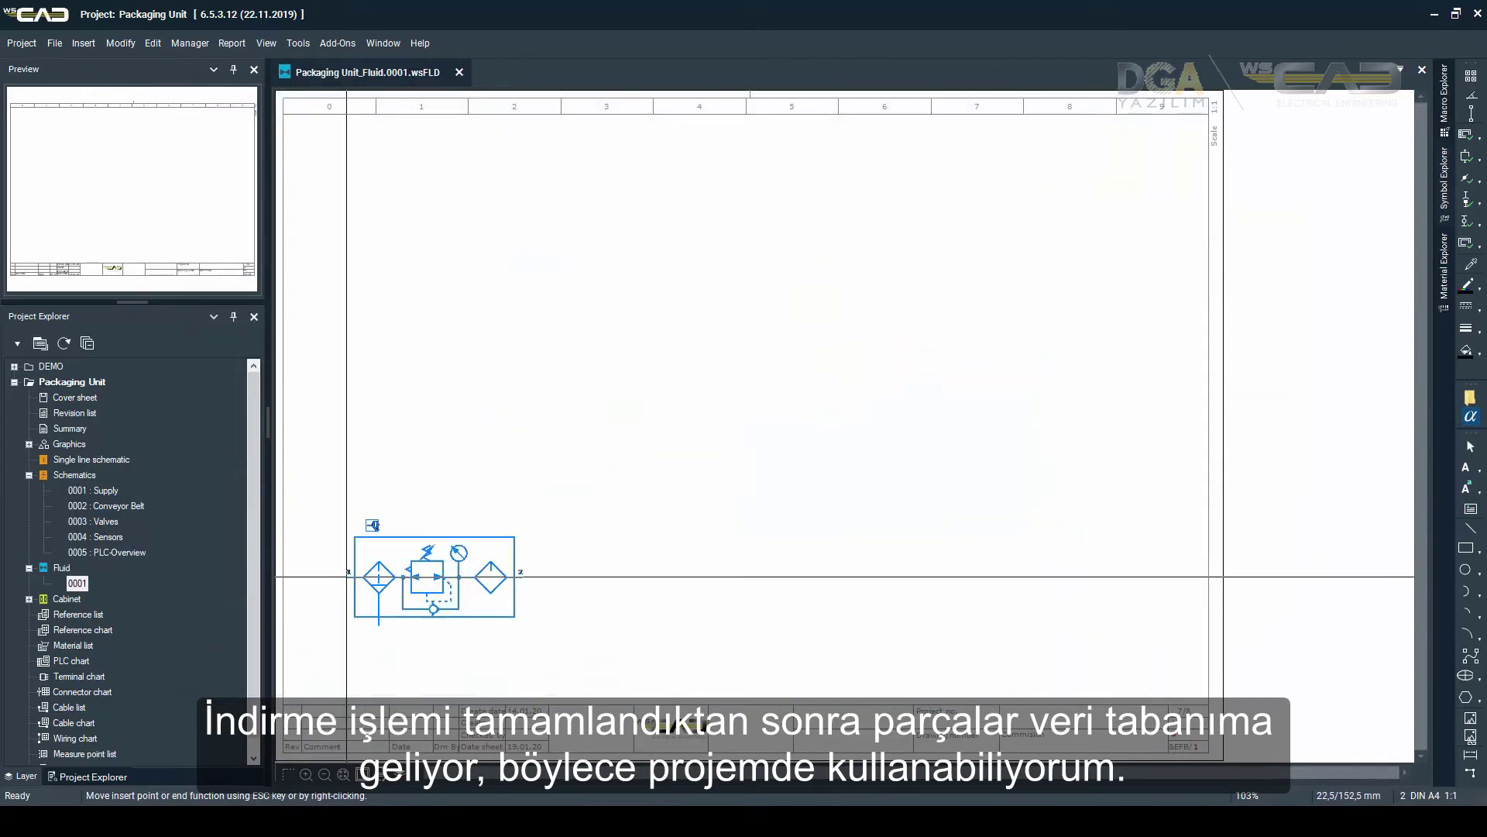
pyautogui.click(348, 576)
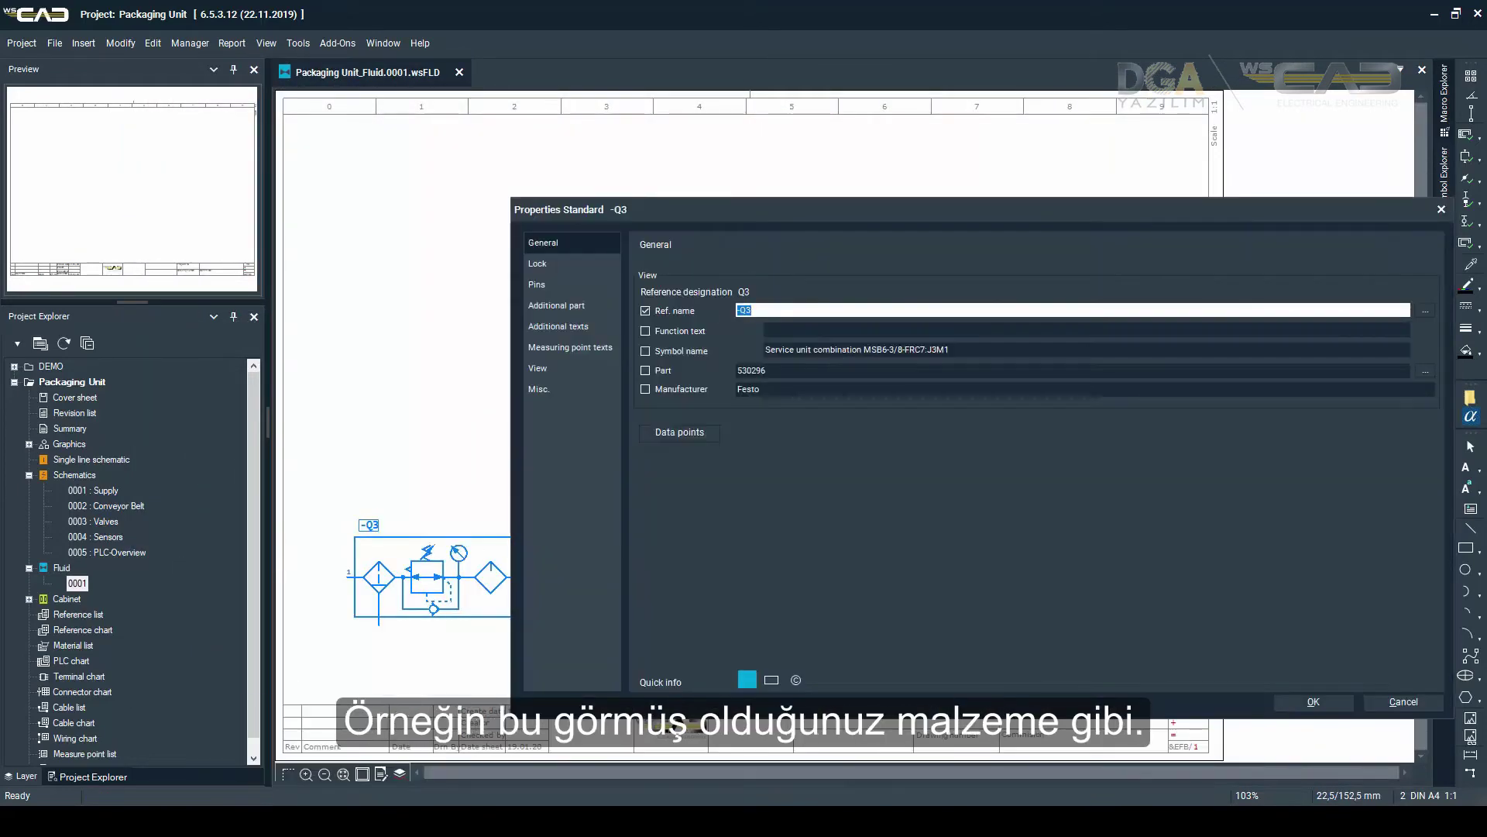
pyautogui.press('Return')
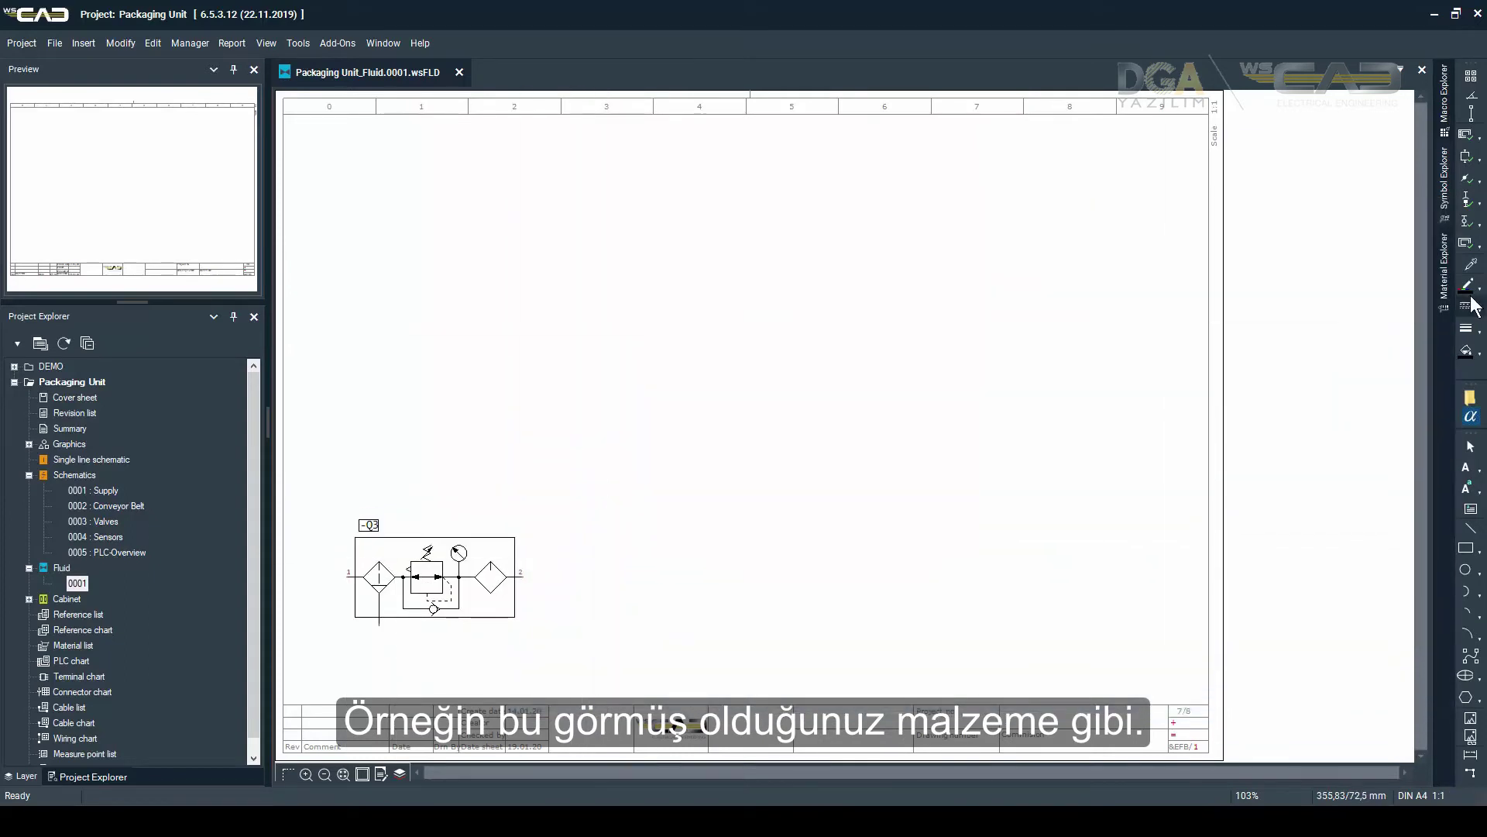
pyautogui.click(1444, 267)
# - Bring valves -M2, -M3, -M4 and -M5 from the device list onto Fluid sheet 0001
pyautogui.click(1402, 71)
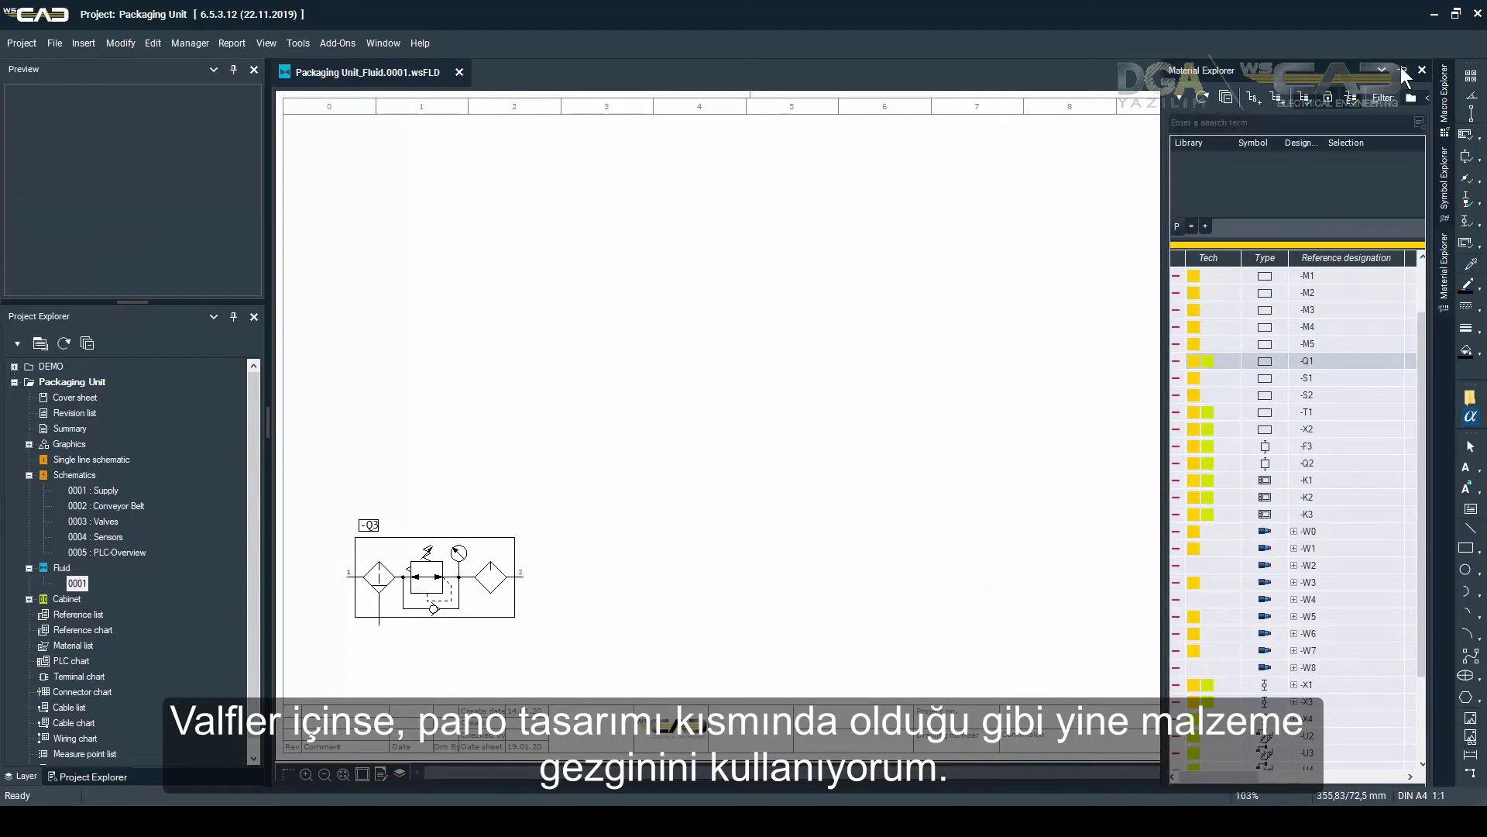
pyautogui.scroll(2, 1262, 297)
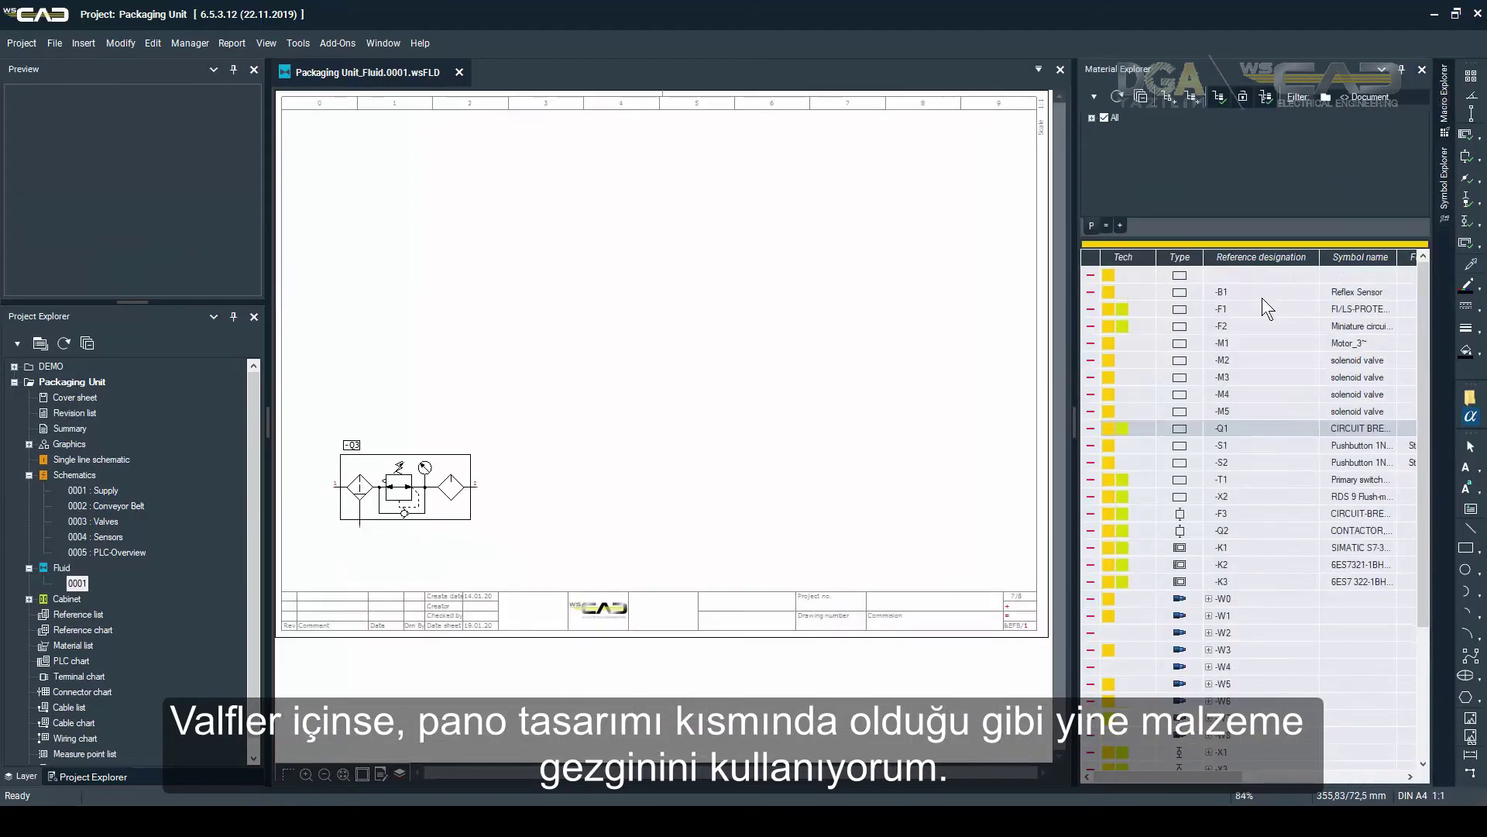
pyautogui.click(1235, 360)
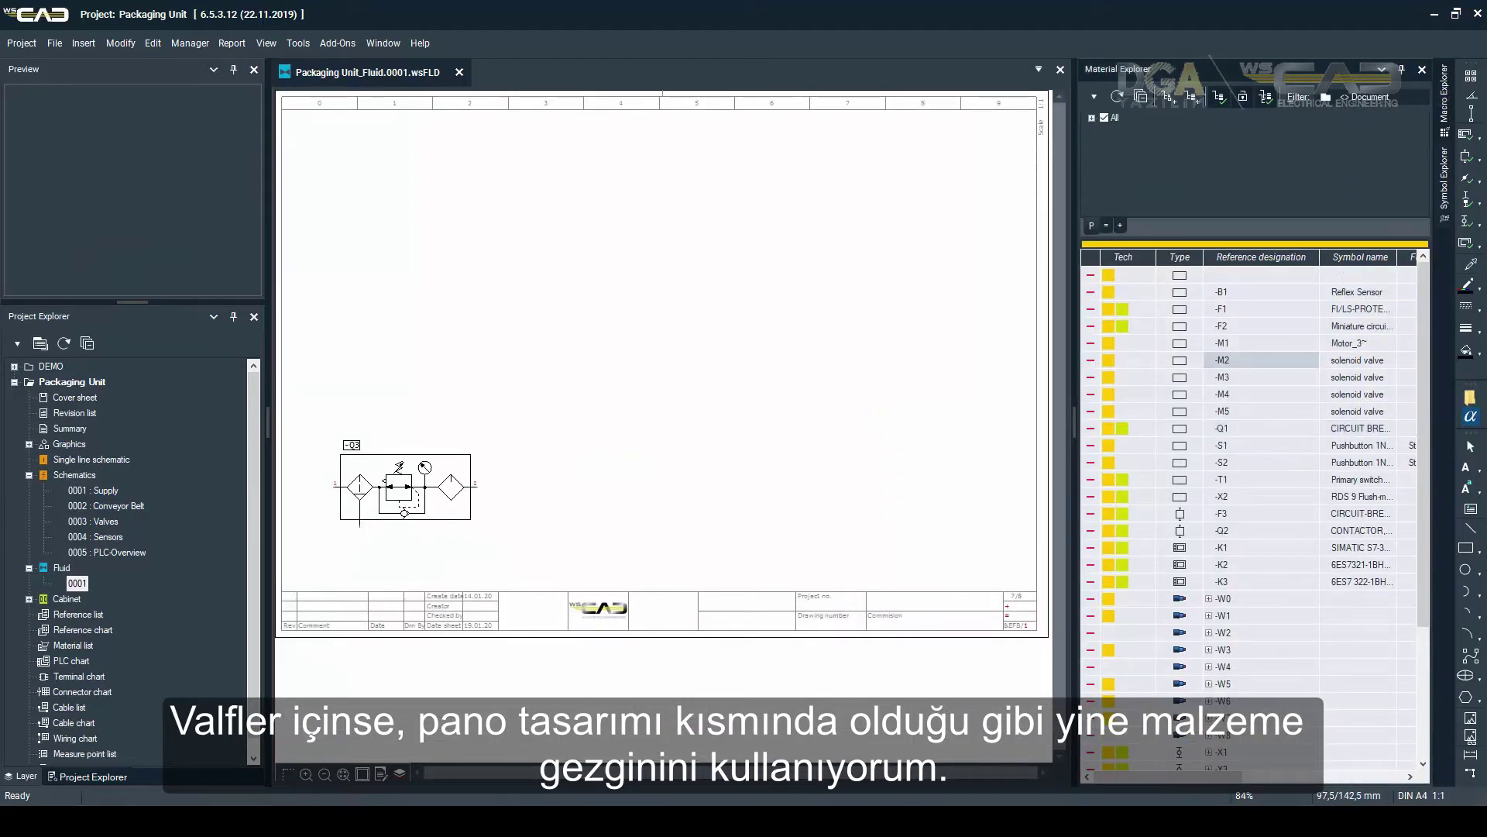
pyautogui.moveTo(1235, 361)
pyautogui.mouseDown()
pyautogui.moveTo(496, 465)
pyautogui.moveTo(515, 402)
pyautogui.mouseUp()
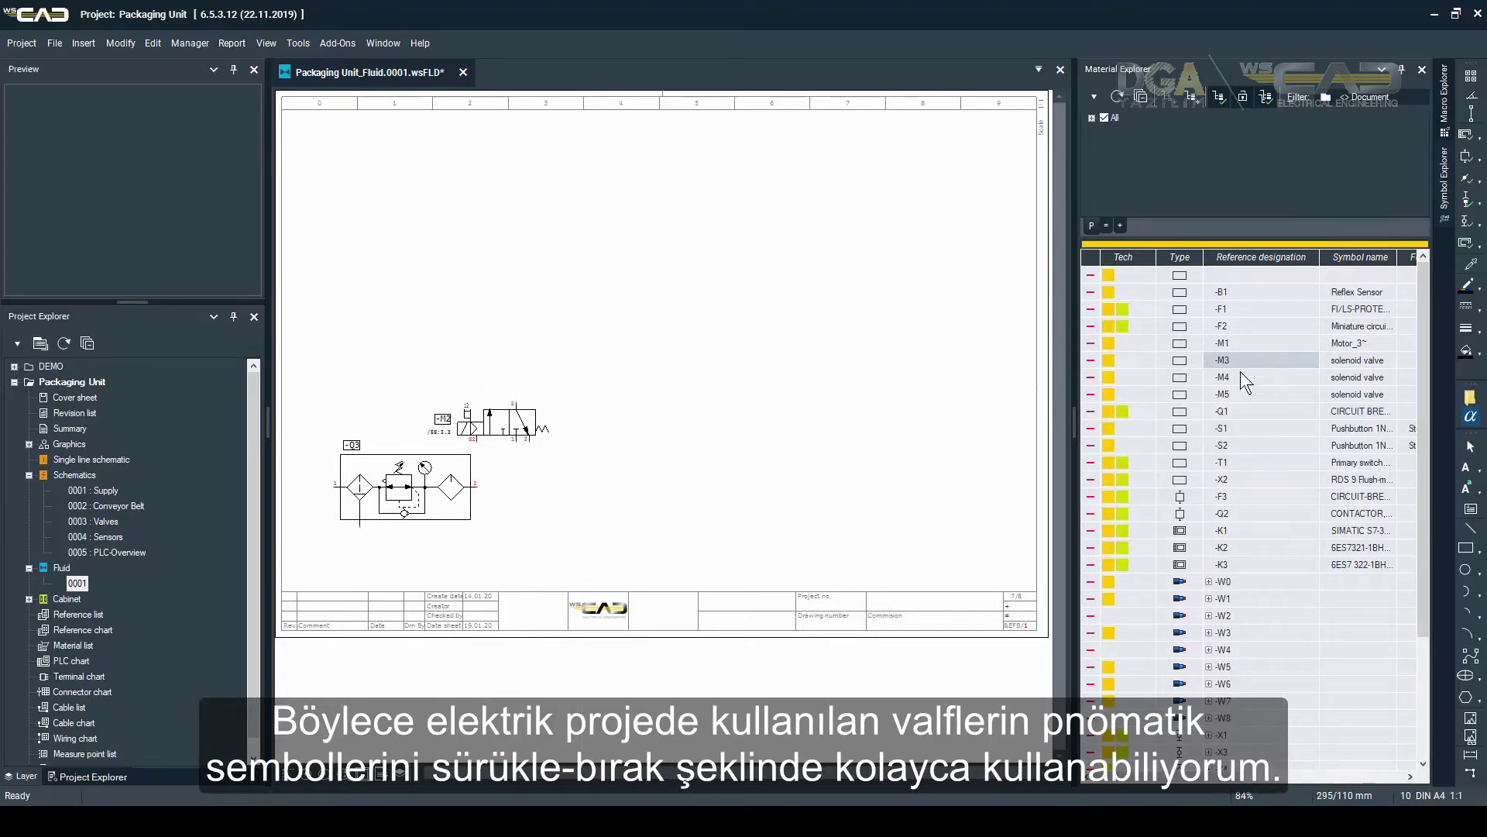
pyautogui.moveTo(1235, 360)
pyautogui.mouseDown()
pyautogui.moveTo(1069, 403)
pyautogui.moveTo(604, 431)
pyautogui.moveTo(566, 419)
pyautogui.moveTo(644, 403)
pyautogui.mouseUp()
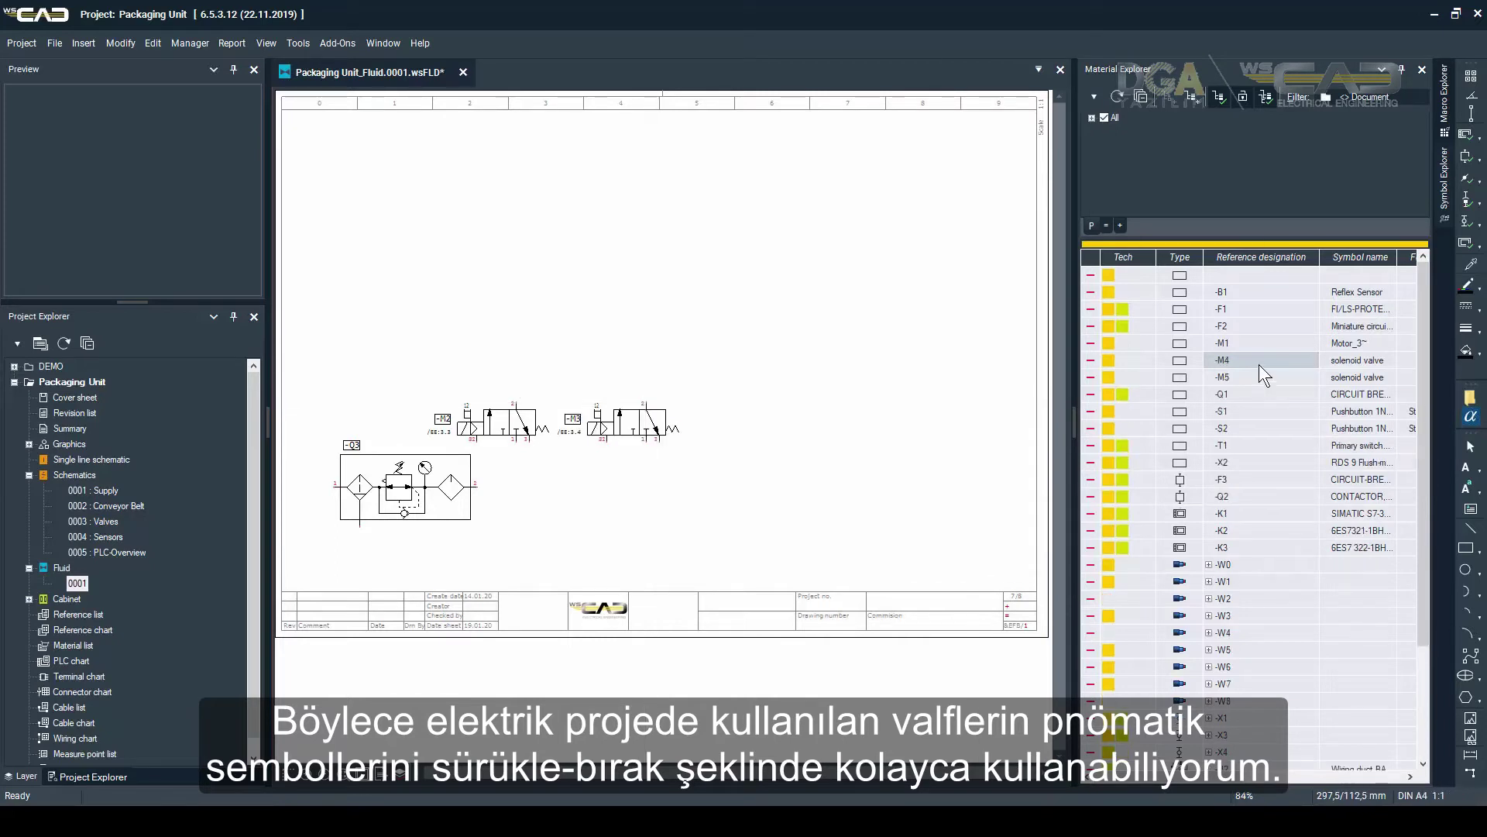
pyautogui.moveTo(1254, 358)
pyautogui.mouseDown()
pyautogui.moveTo(841, 402)
pyautogui.moveTo(1162, 373)
pyautogui.moveTo(951, 417)
pyautogui.moveTo(964, 407)
pyautogui.mouseUp()
pyautogui.click(1401, 70)
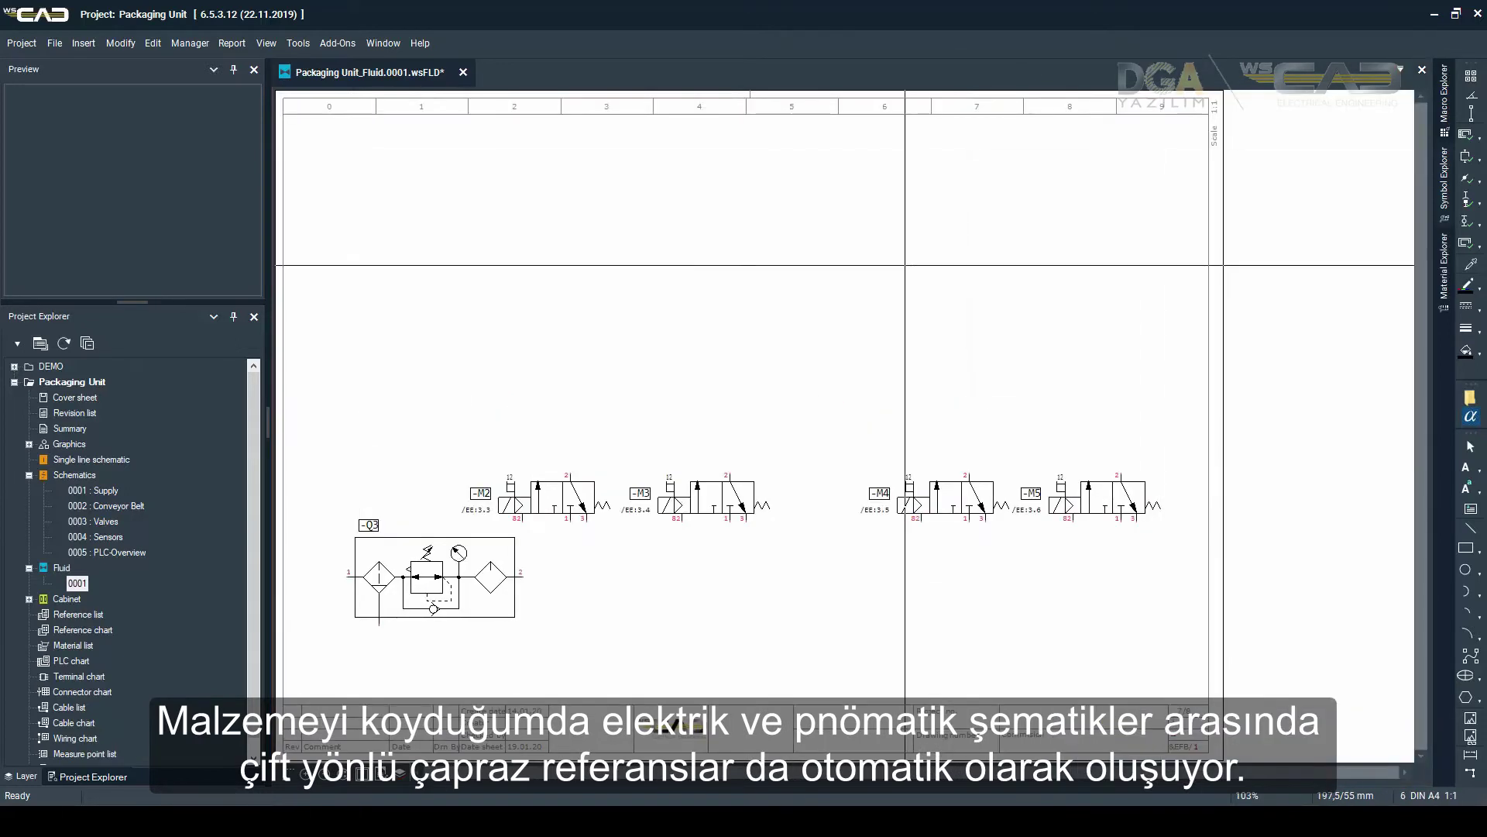
pyautogui.doubleClick(635, 510)
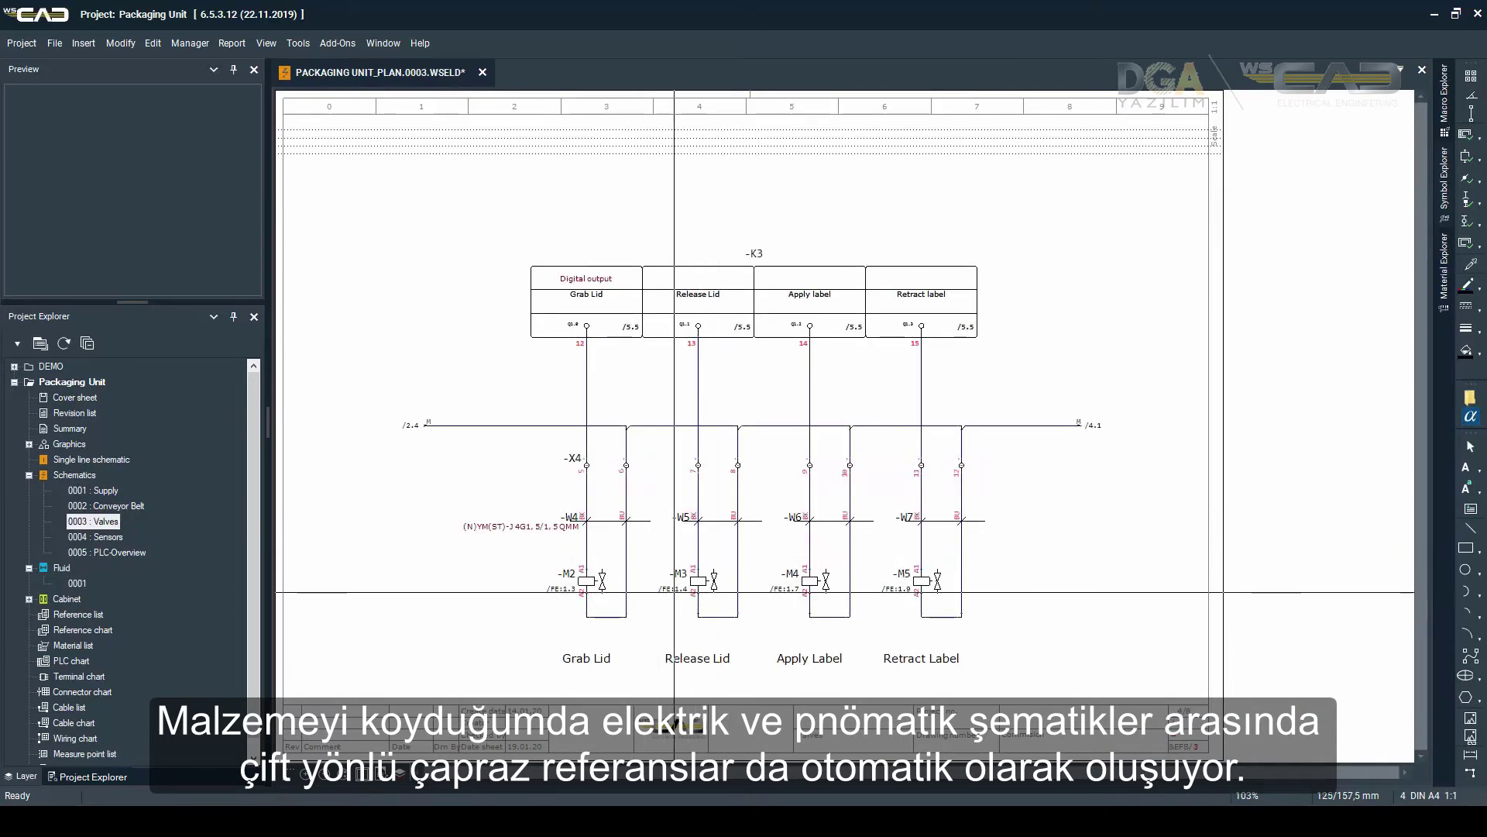
pyautogui.doubleClick(674, 590)
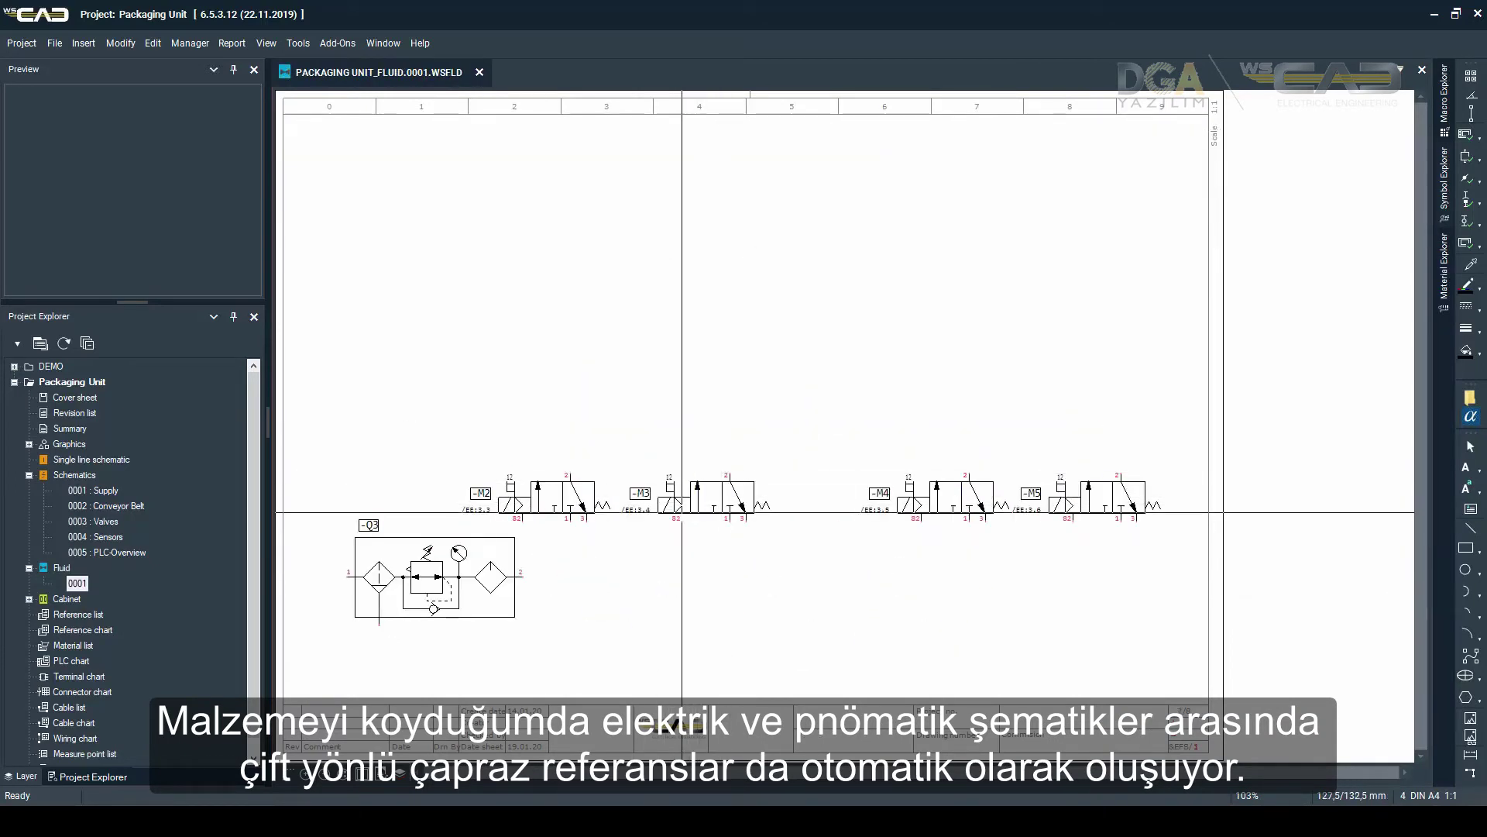
# - Place Festo radial gripper 161829 on the fluid sheet as -M6
pyautogui.doubleClick(953, 503)
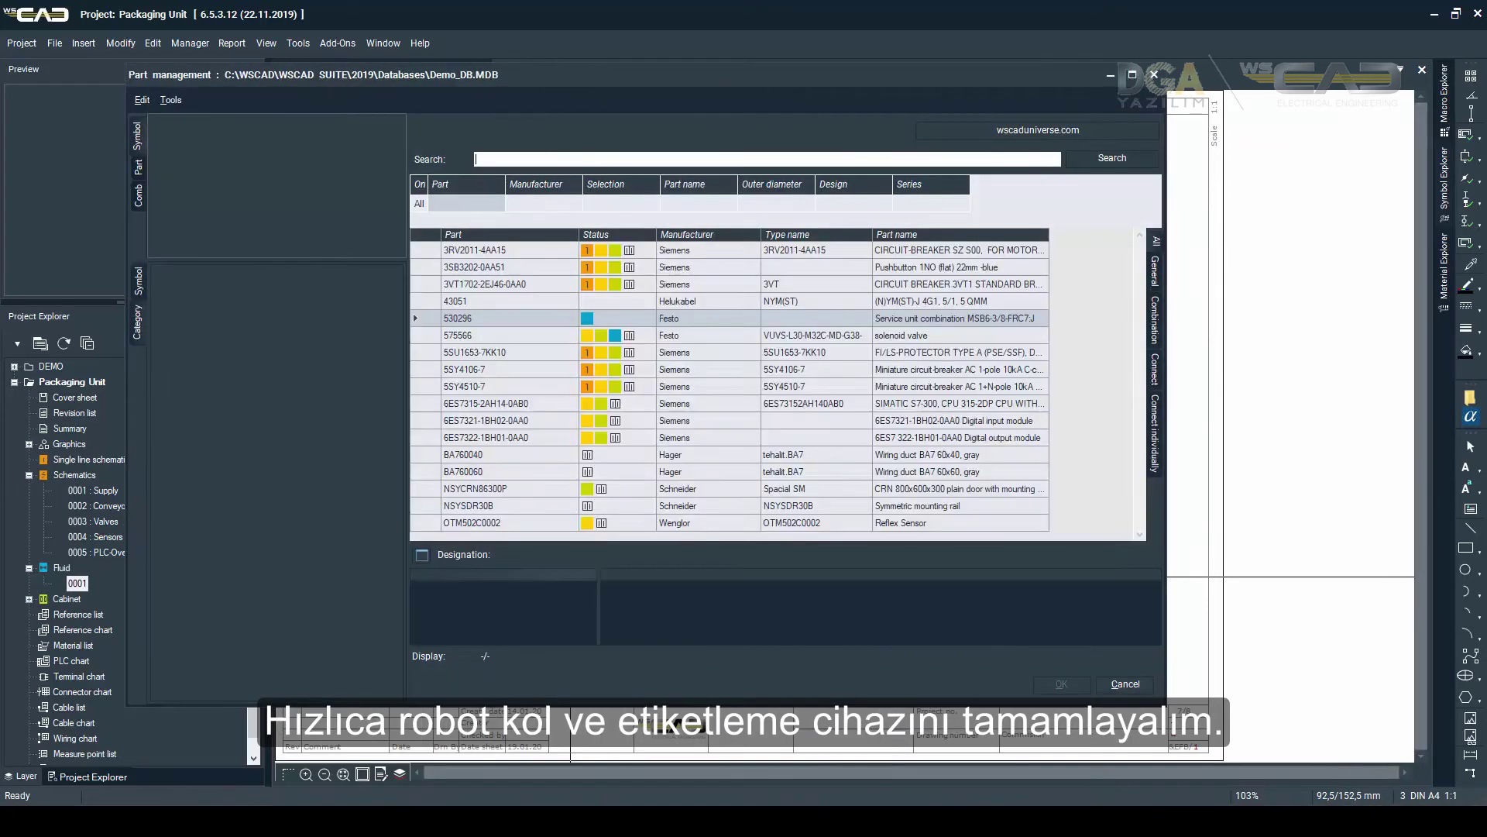
pyautogui.scroll(5, 744, 422)
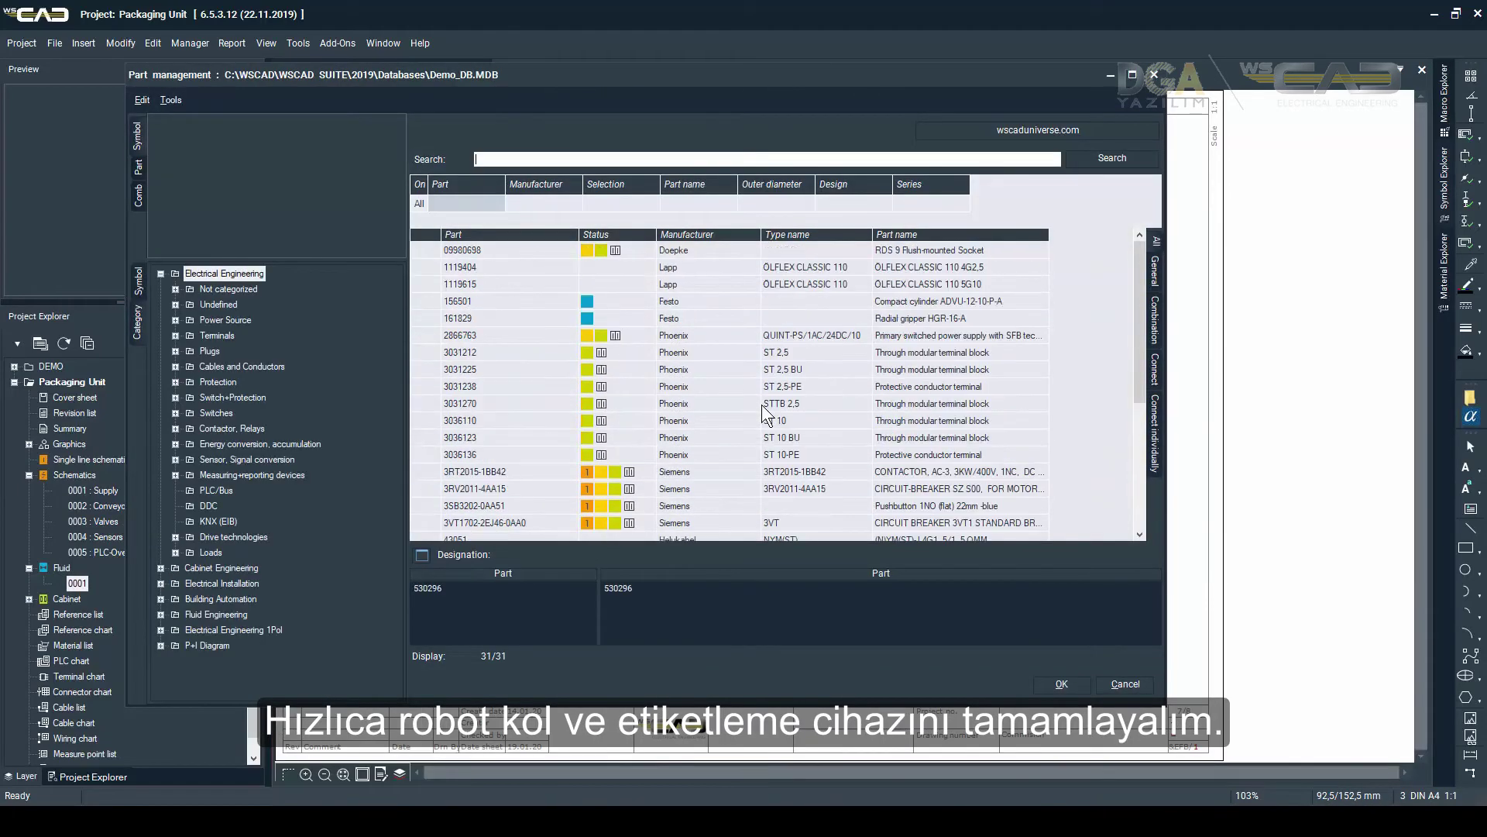
pyautogui.doubleClick(891, 321)
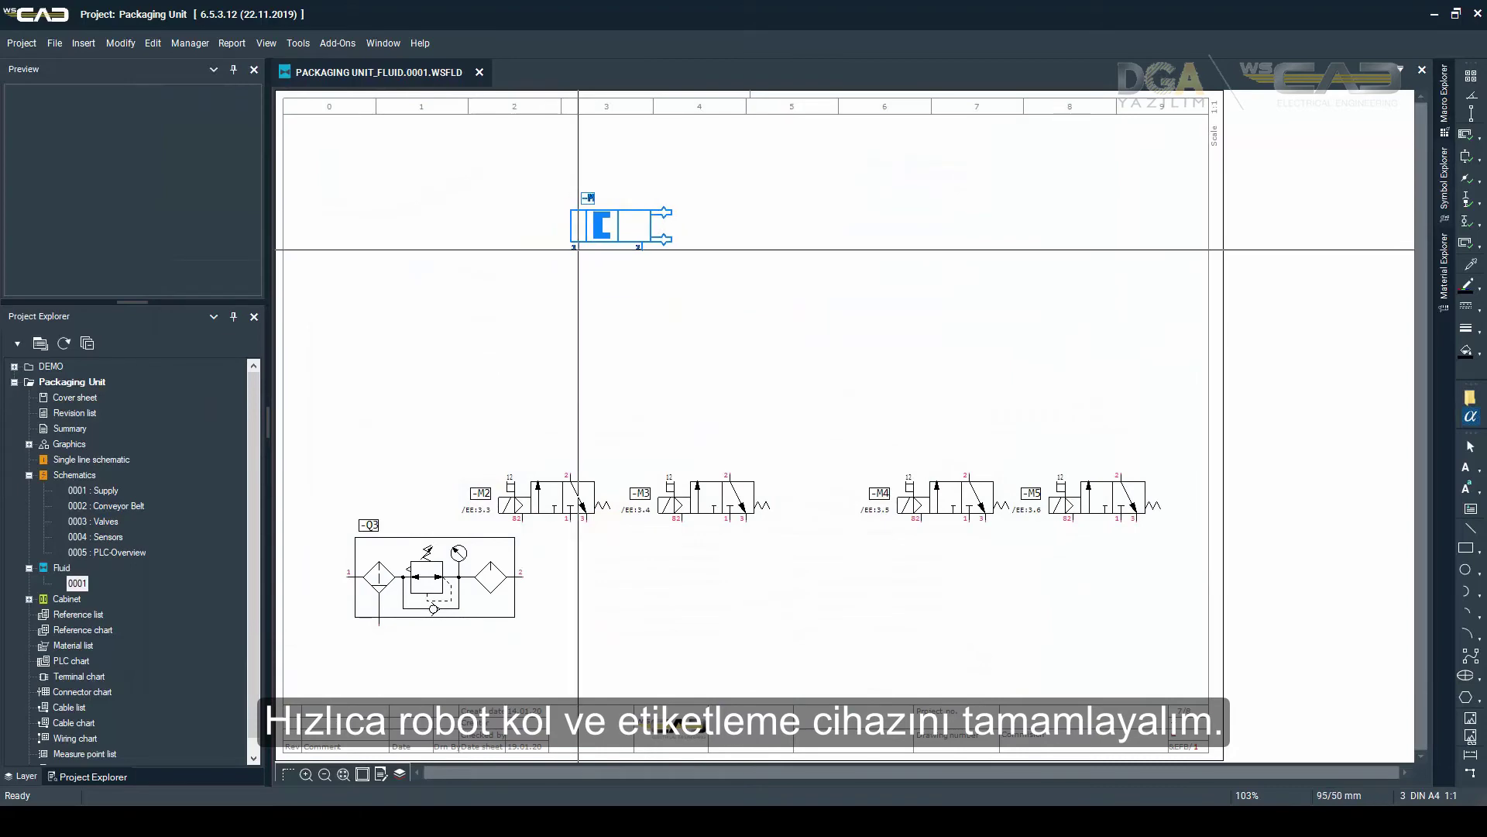
pyautogui.click(571, 259)
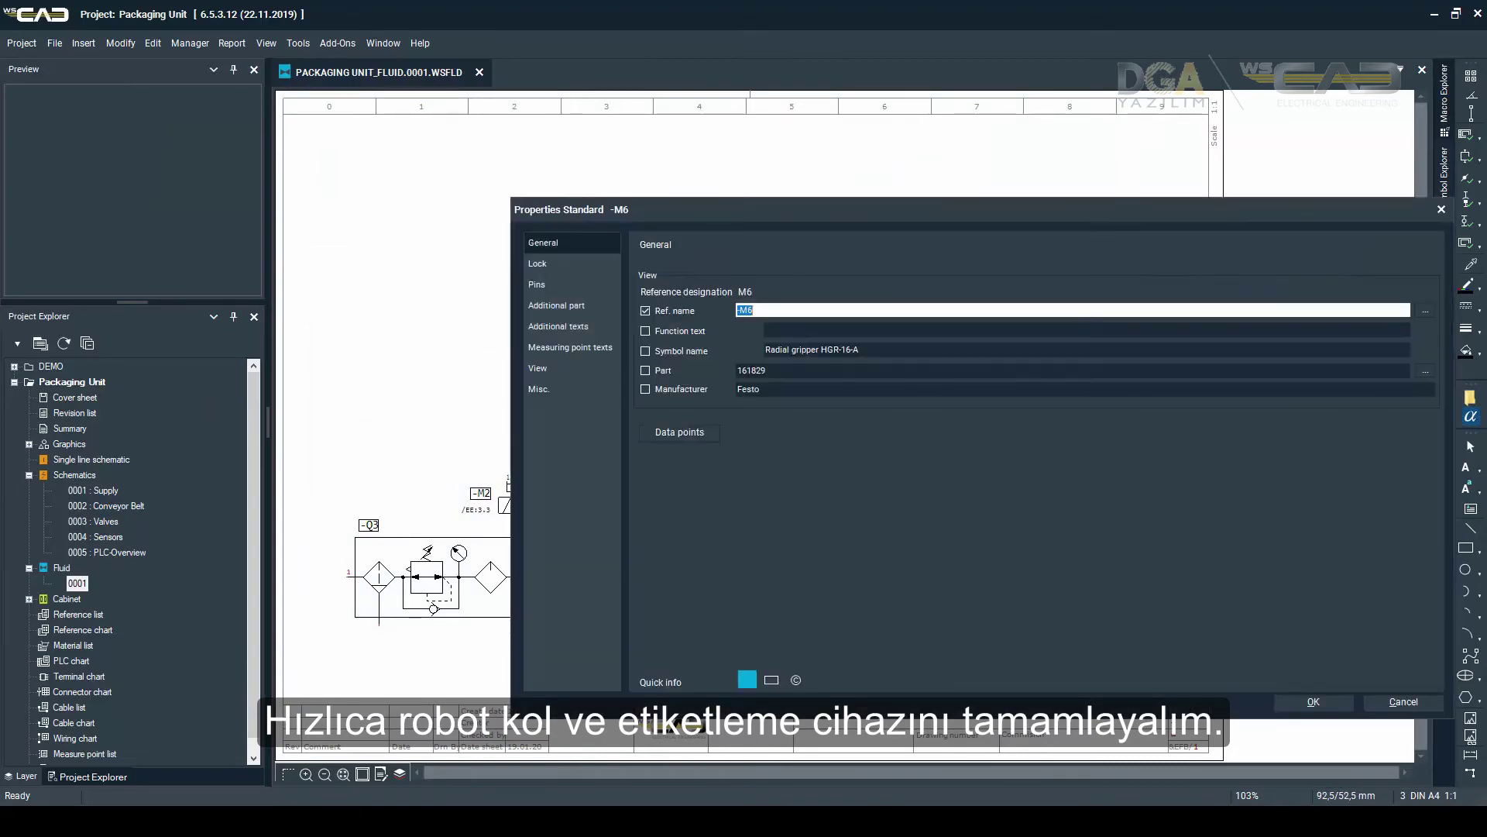
pyautogui.press('Return')
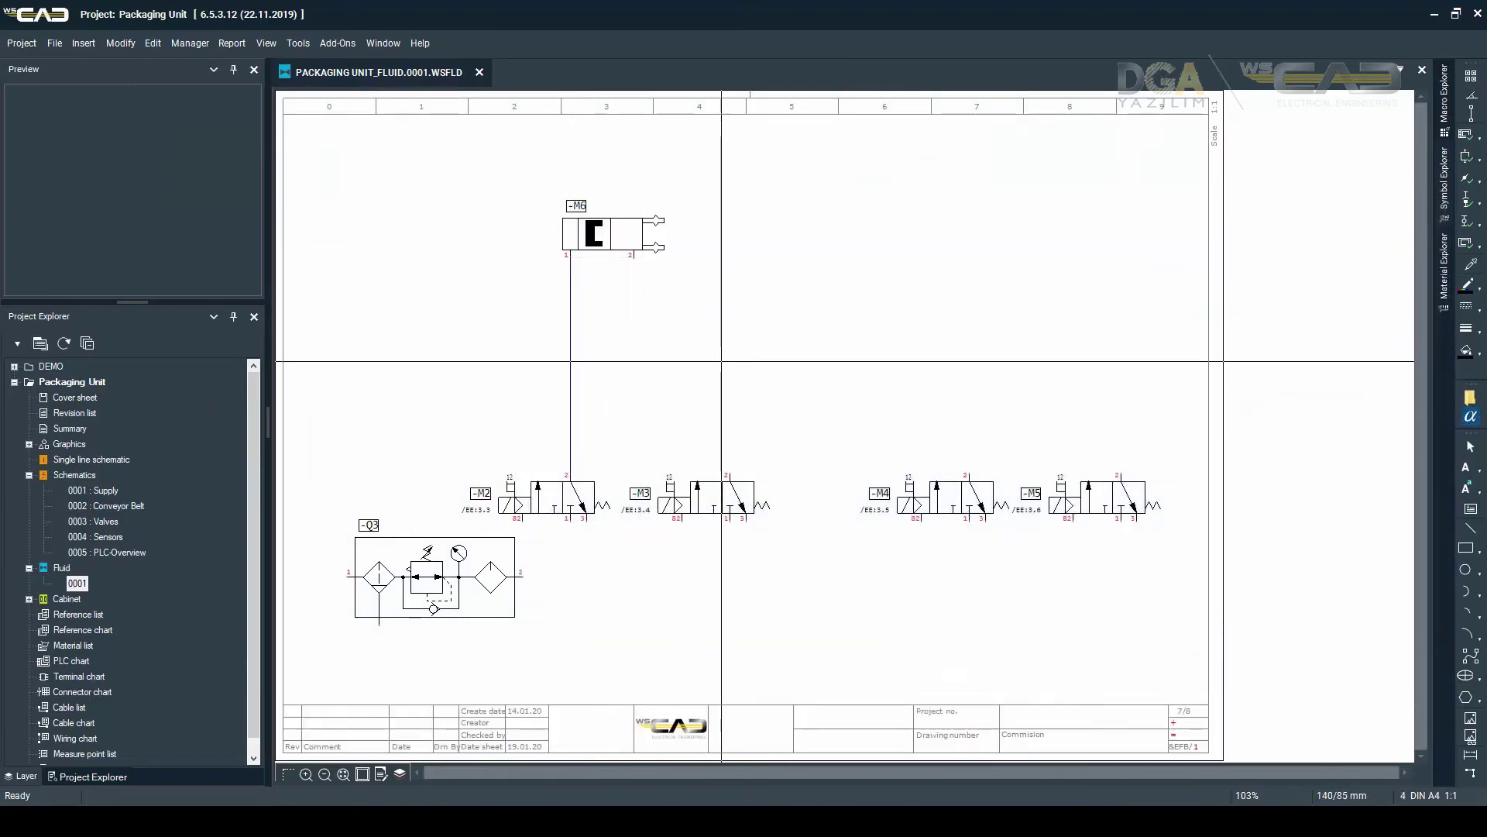
# - Pipe valve -M3's port 2 up and across to the gripper's port 2
pyautogui.click(729, 476)
pyautogui.click(730, 369)
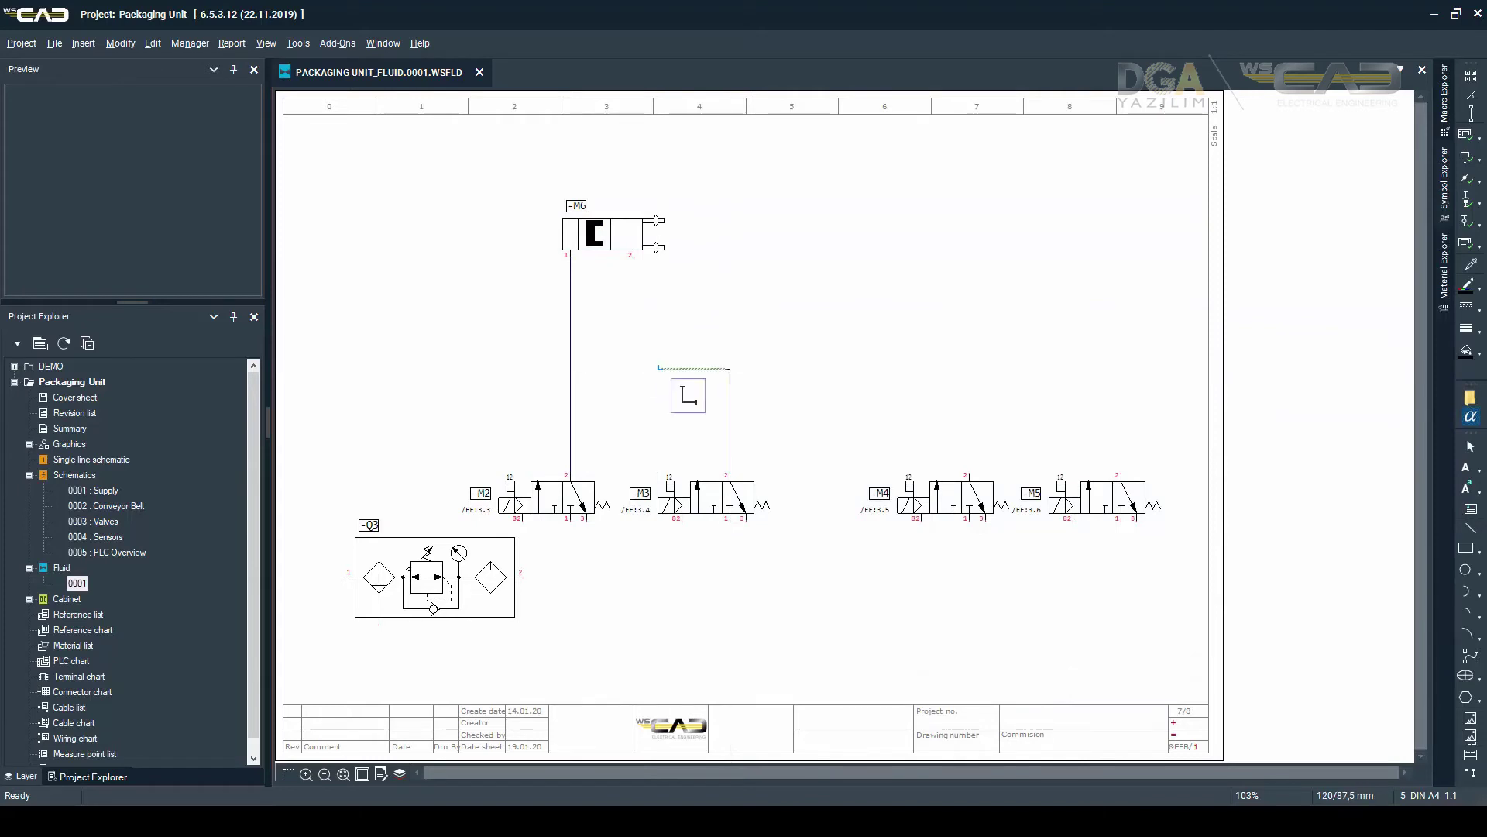
pyautogui.click(642, 368)
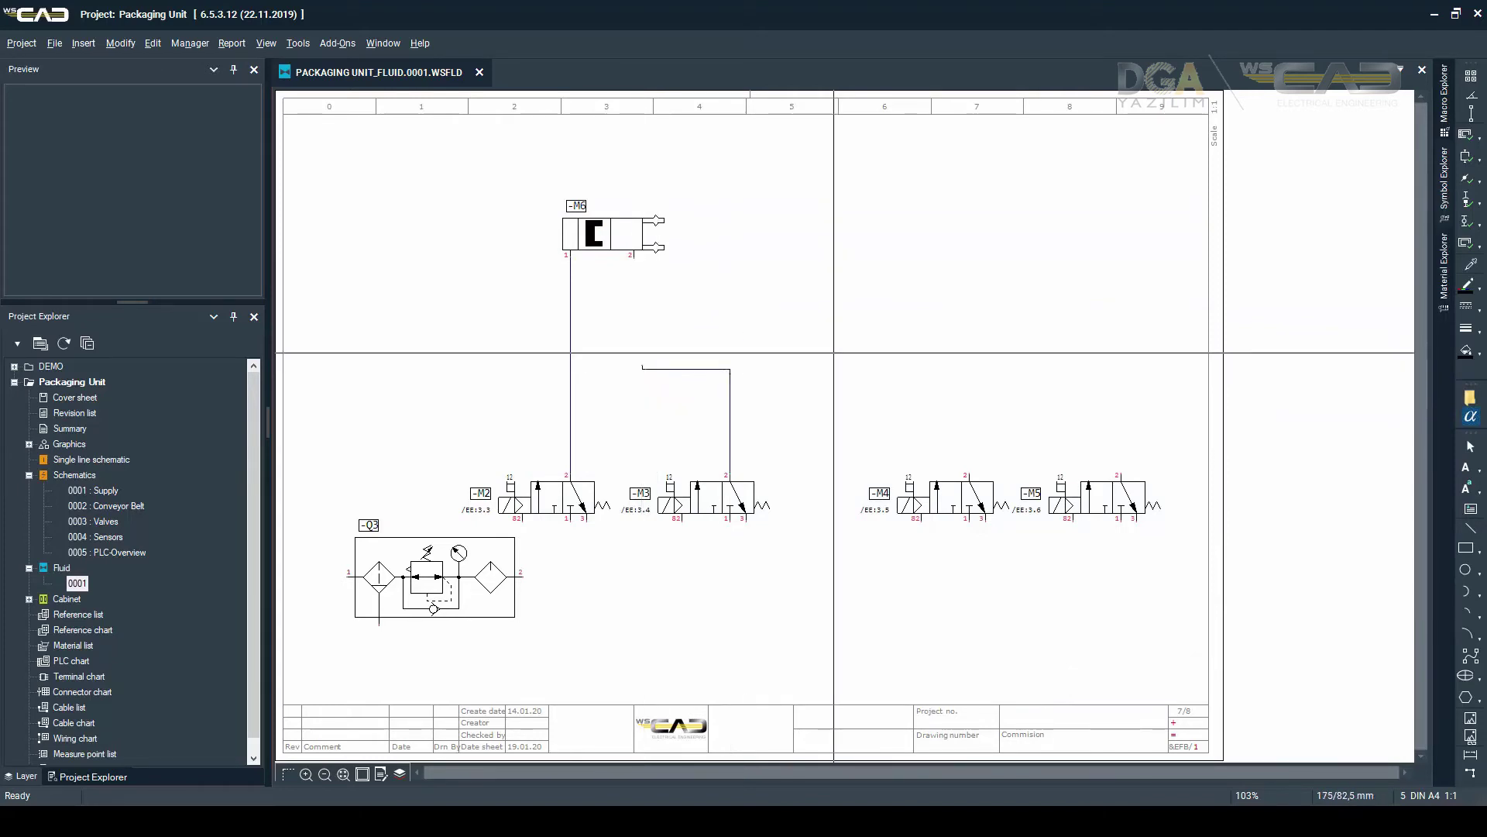
pyautogui.click(634, 369)
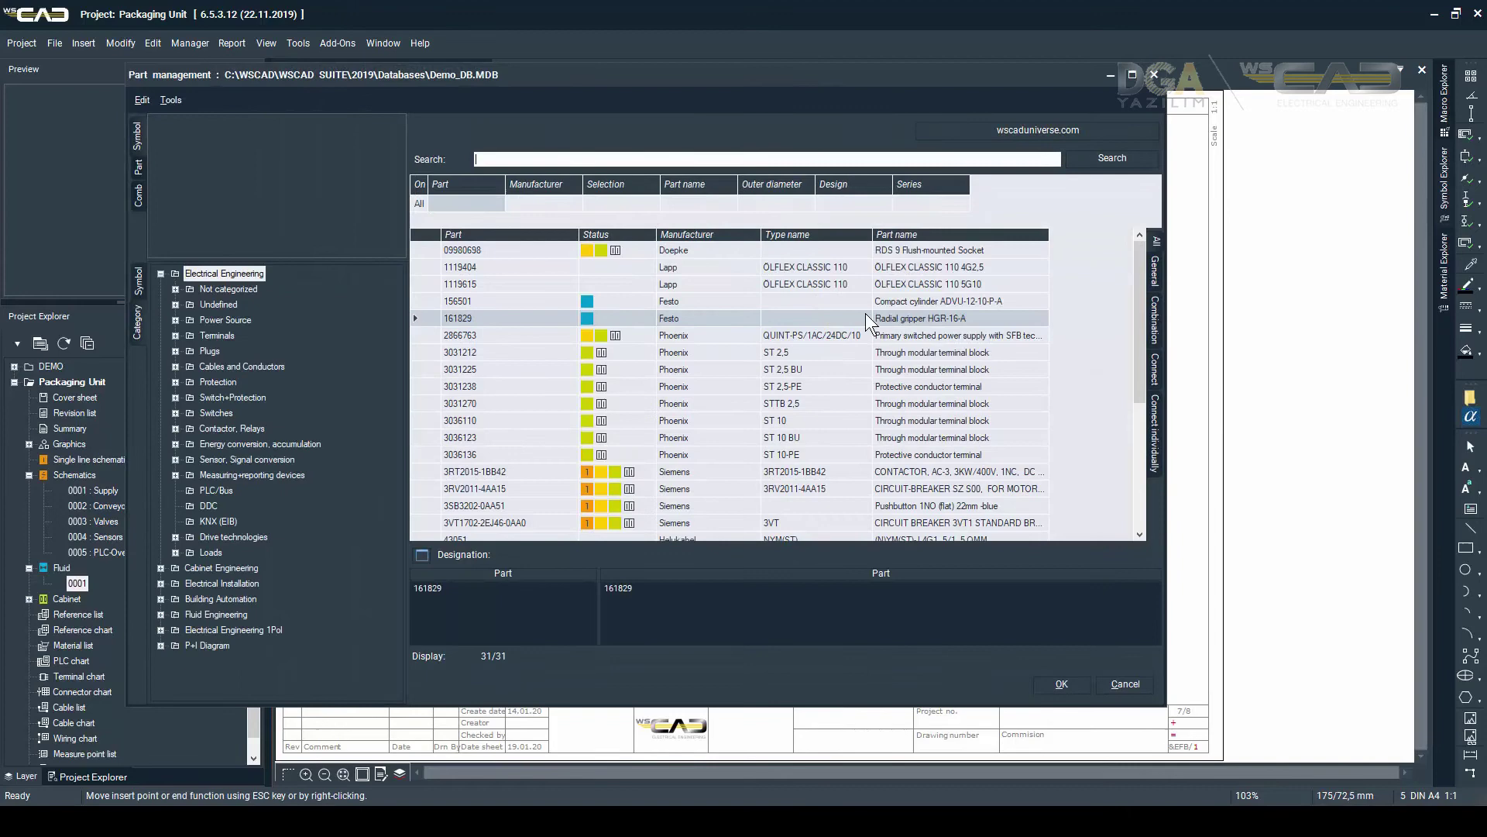
pyautogui.click(891, 304)
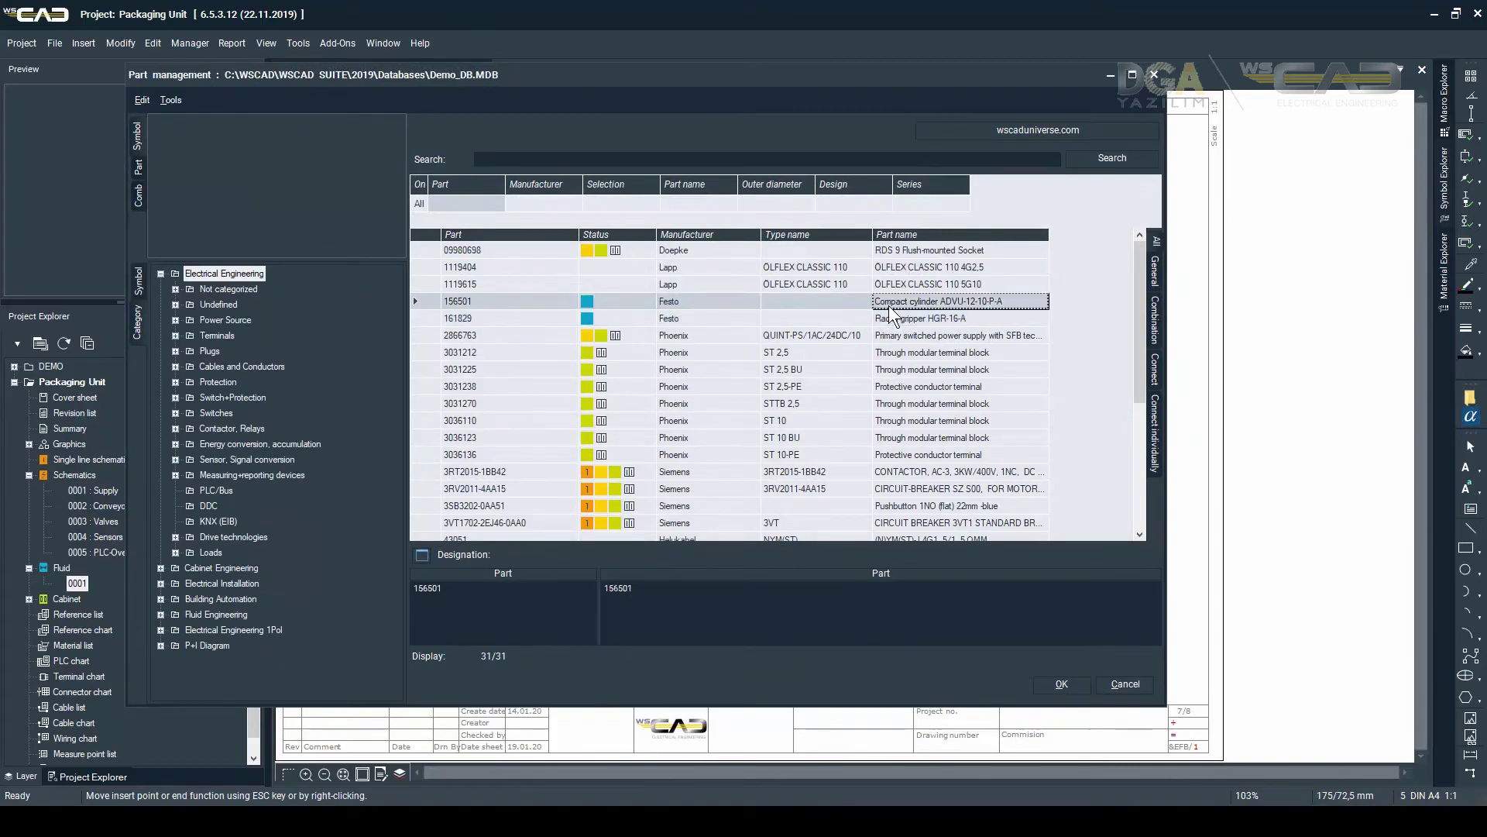
# - Place compact cylinder 156501 as -M7 and begin a pipe from valve -M5's port 2
pyautogui.doubleClick(894, 308)
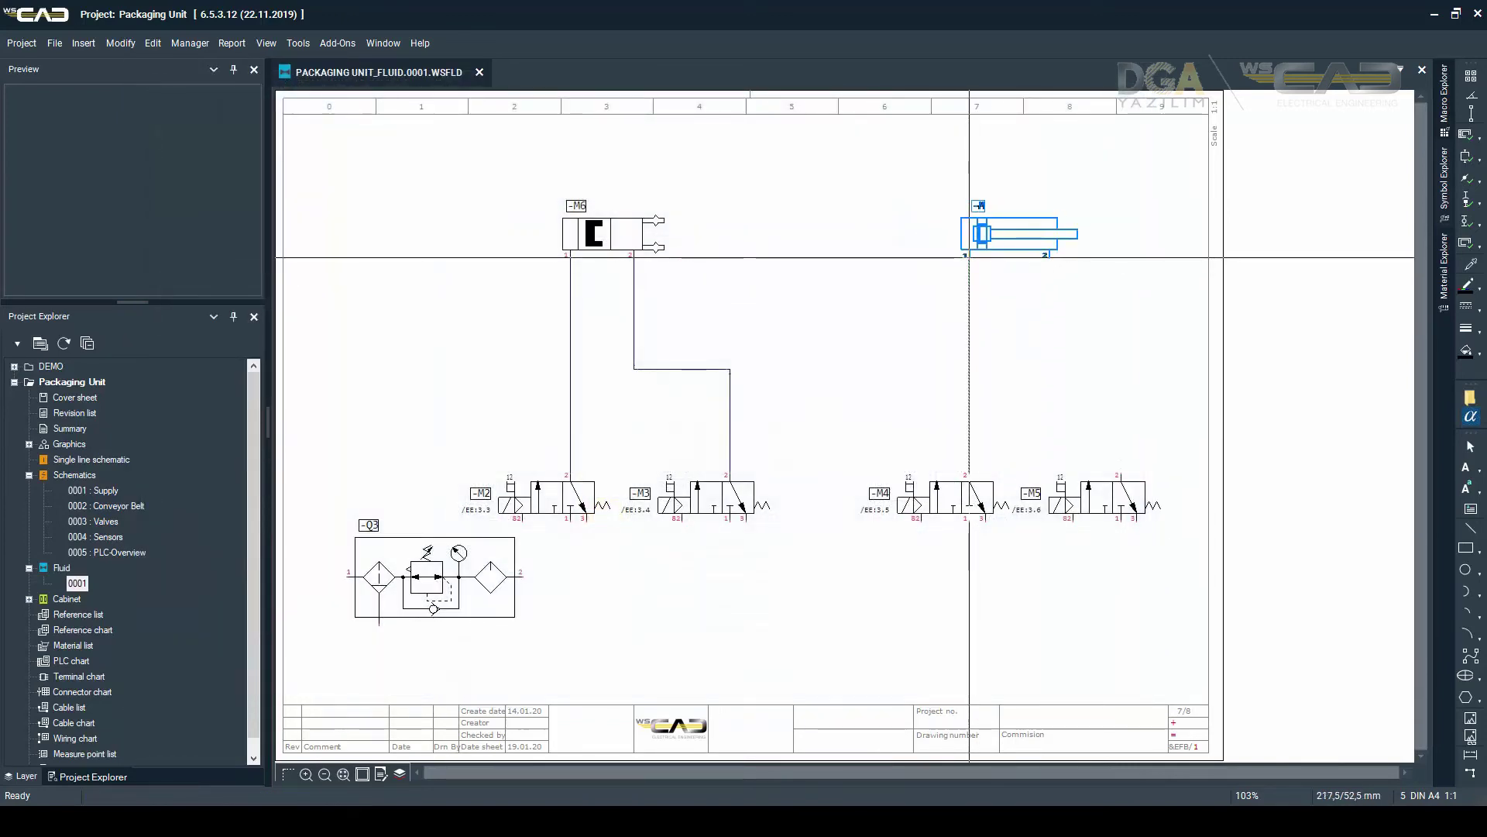
pyautogui.click(969, 257)
pyautogui.press('Return')
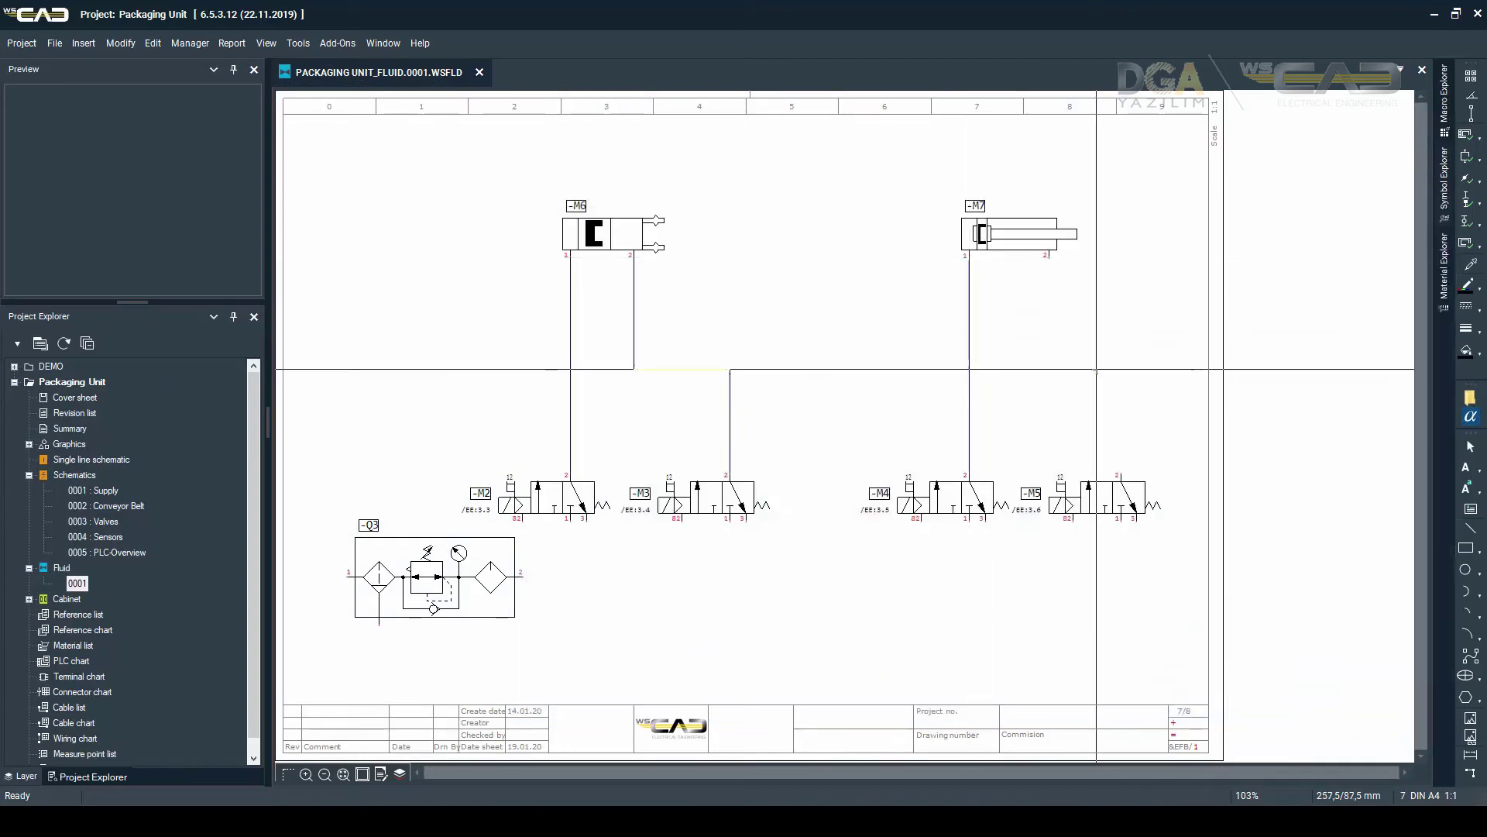
pyautogui.click(1121, 476)
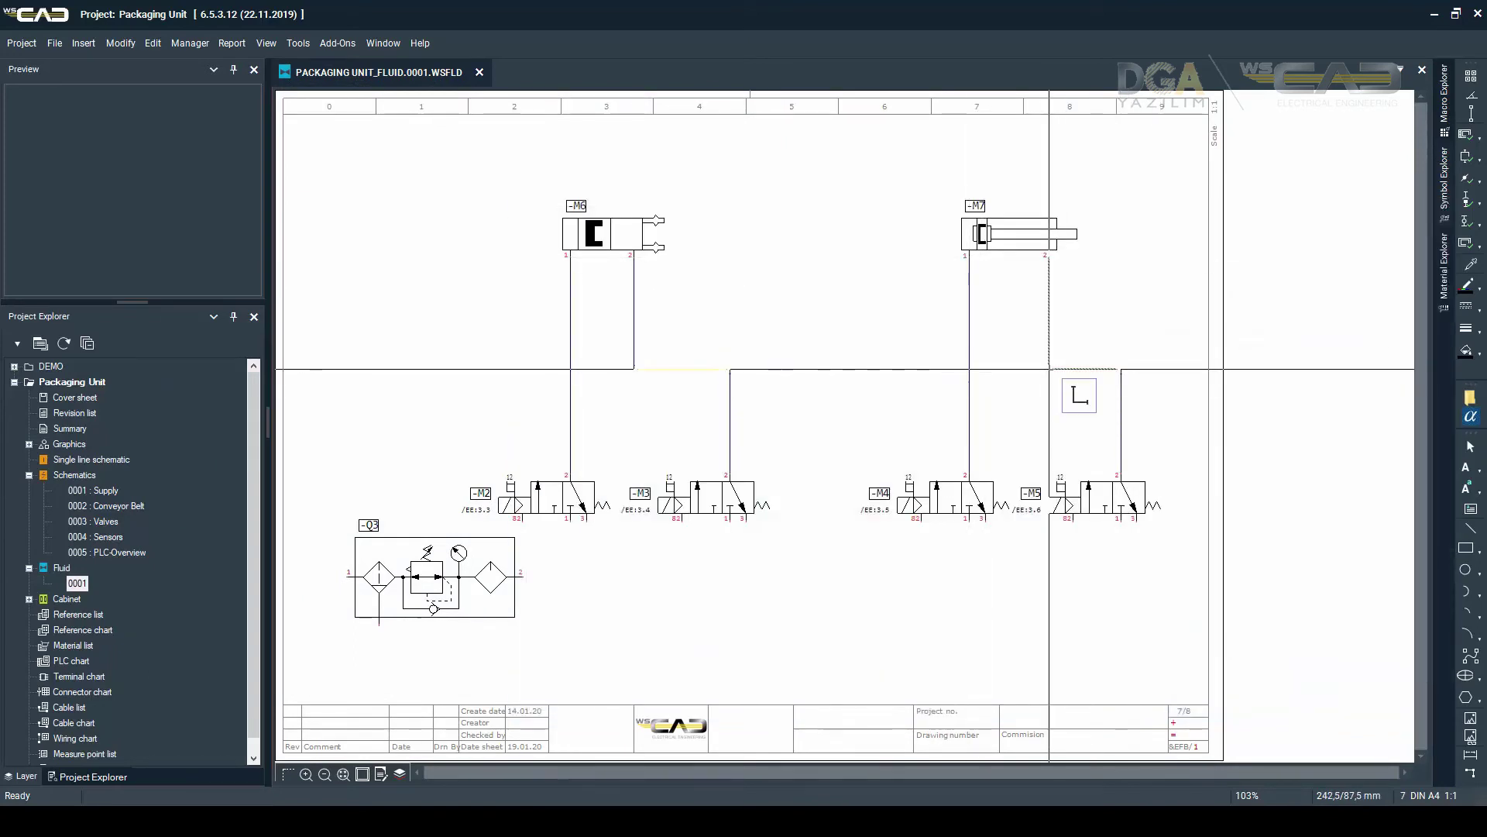
# - Connect the -M5 pipe to the cylinder's port 2 and enable the Fluid toolbar
pyautogui.click(1050, 369)
pyautogui.rightClick(786, 50)
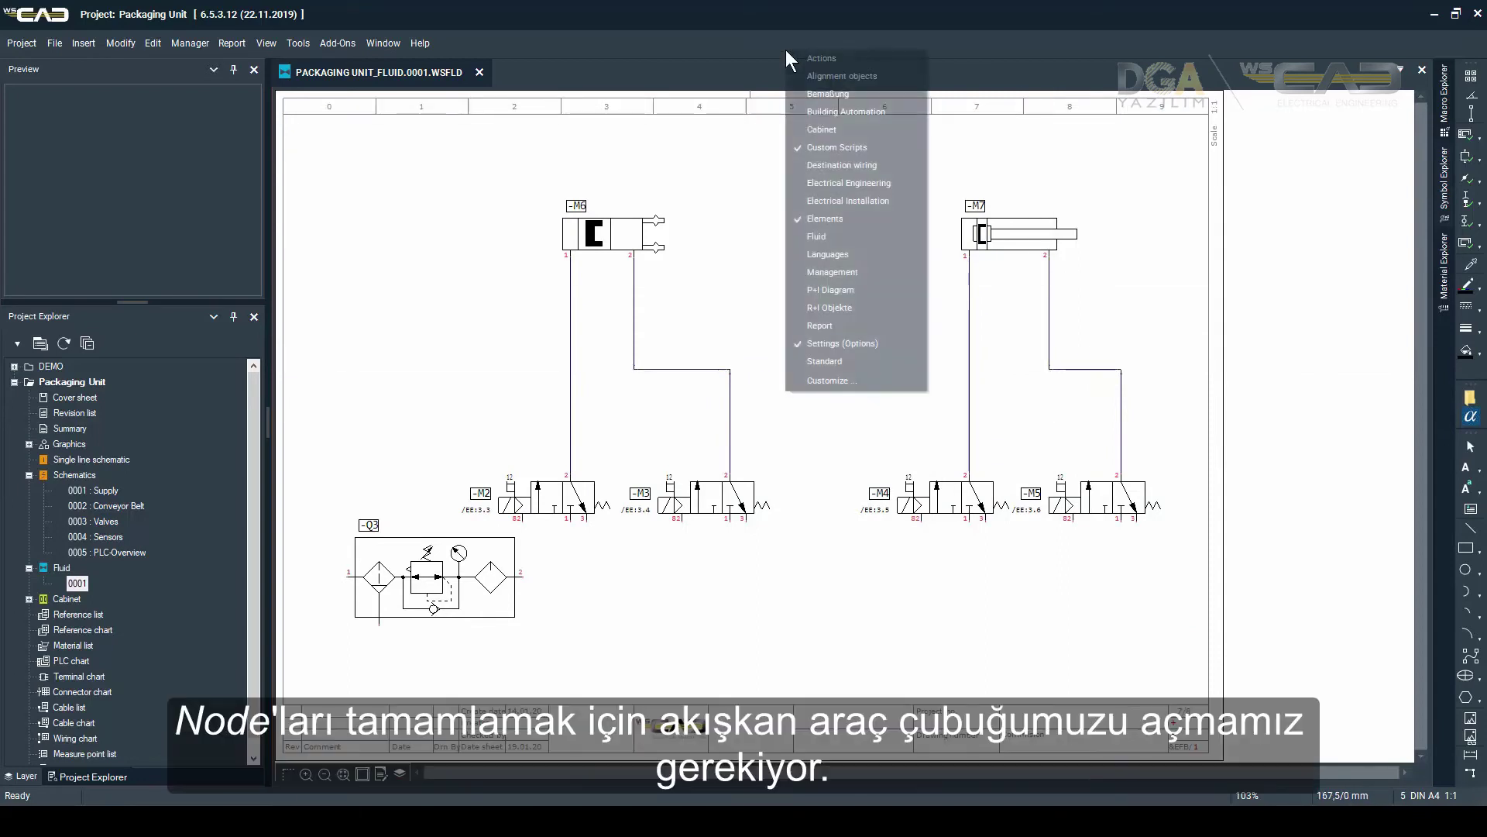
pyautogui.click(852, 237)
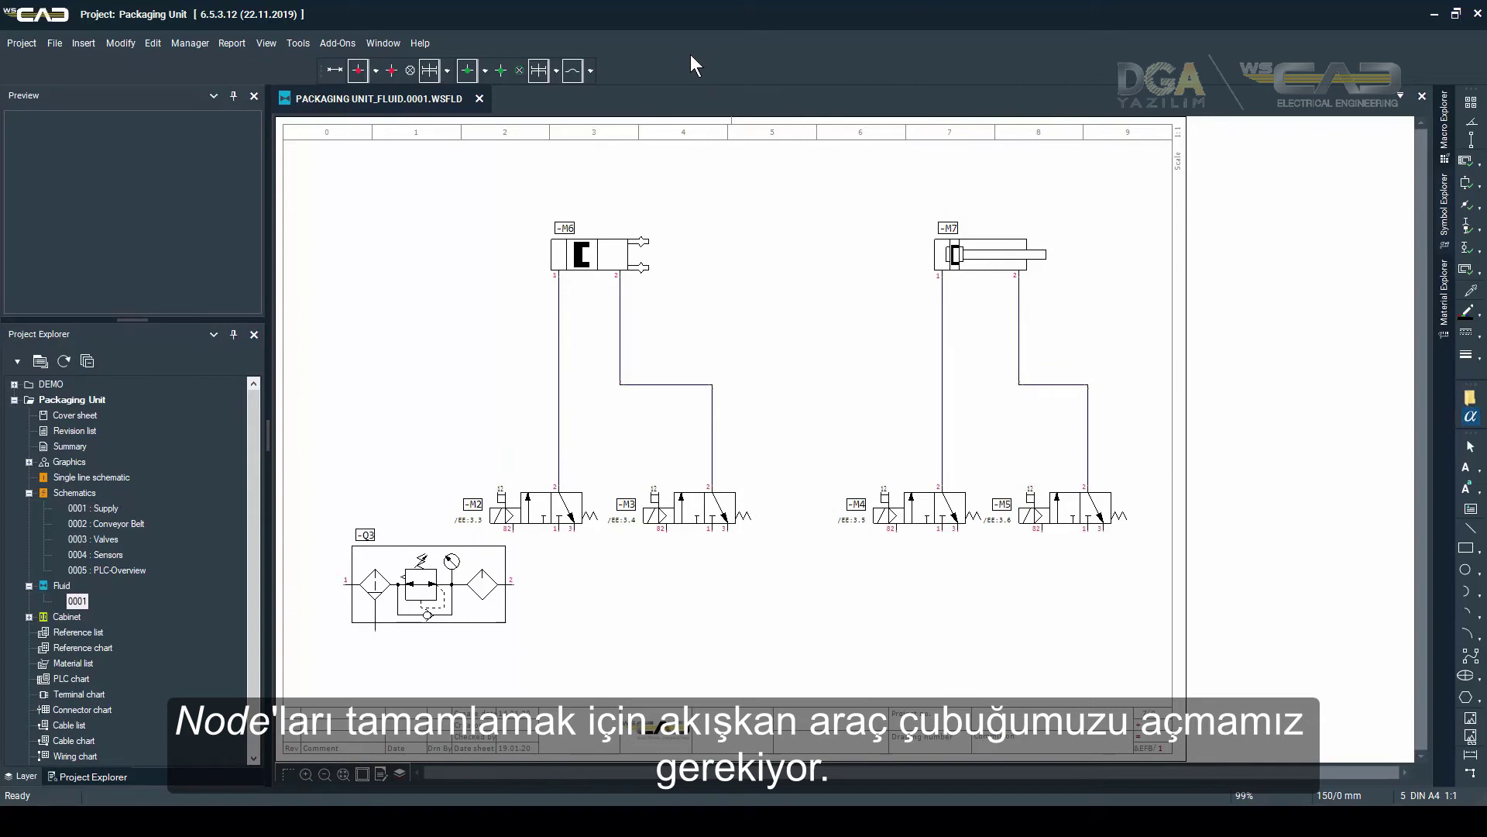
# - Draw a pneumatic supply line from -Q3's outlet to port 1 of valves -M2 through -M5
pyautogui.click(356, 73)
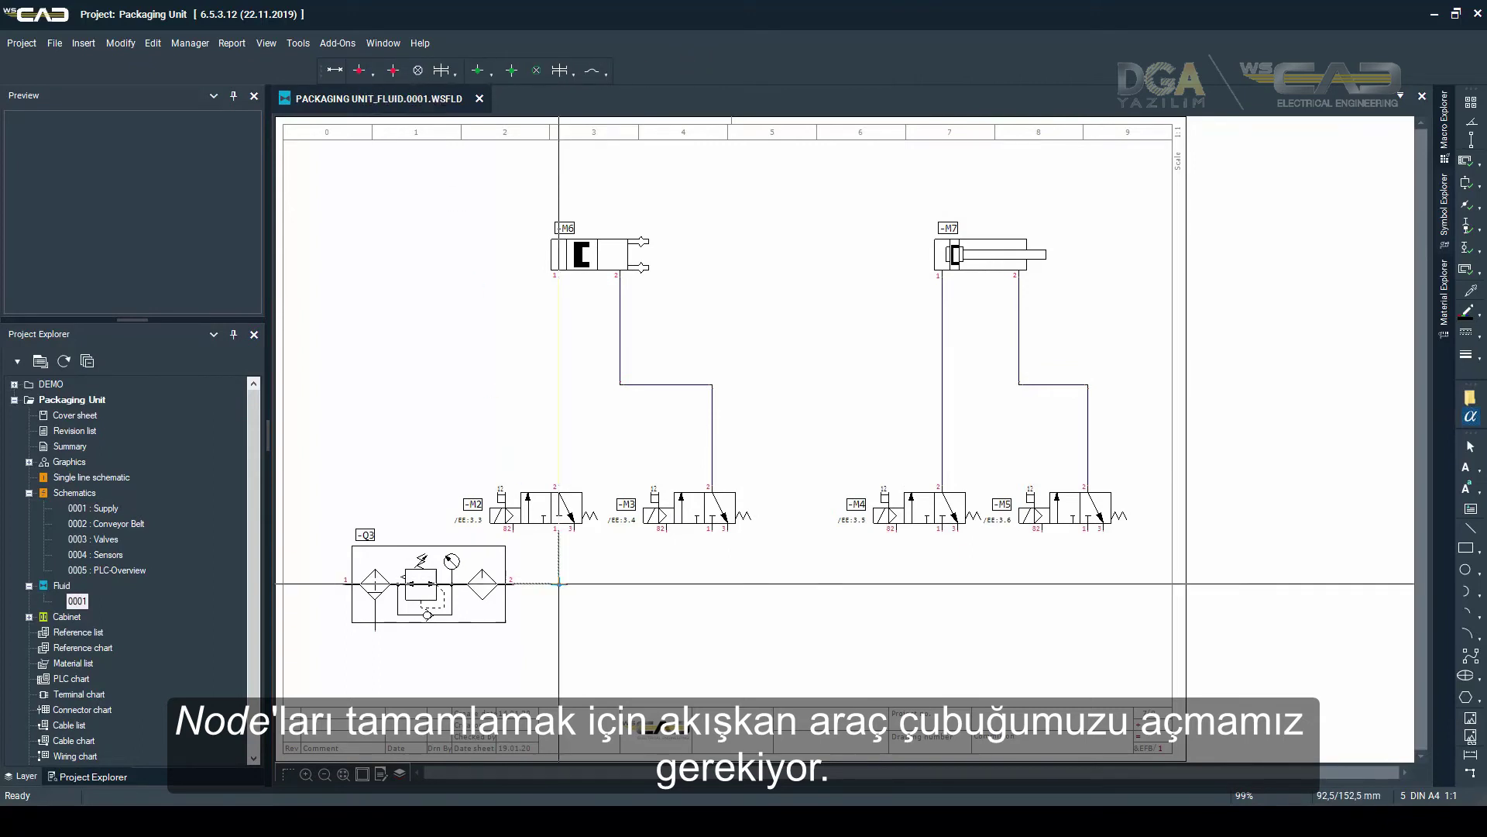
pyautogui.click(559, 584)
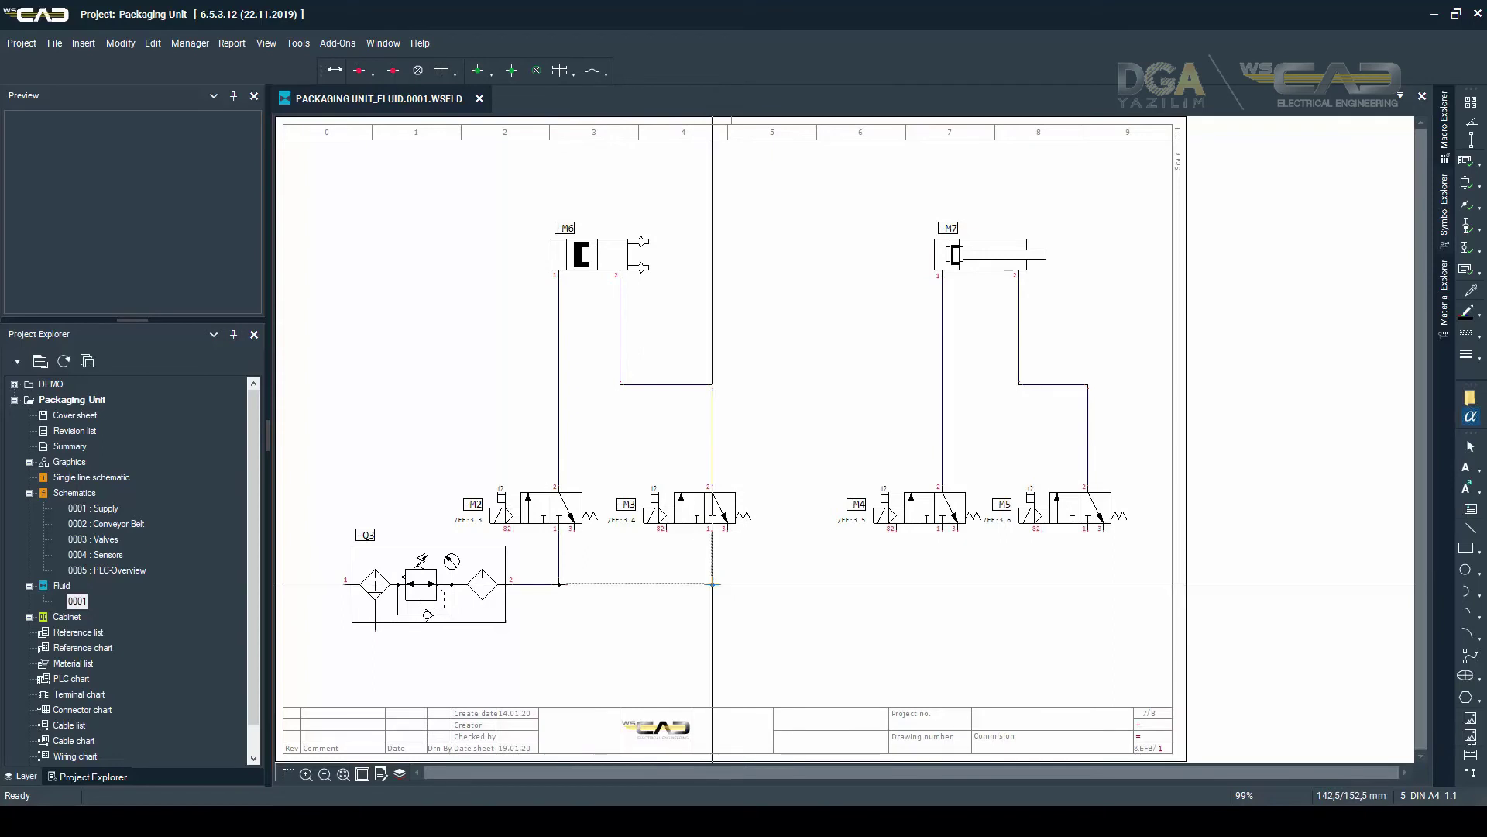
pyautogui.click(712, 583)
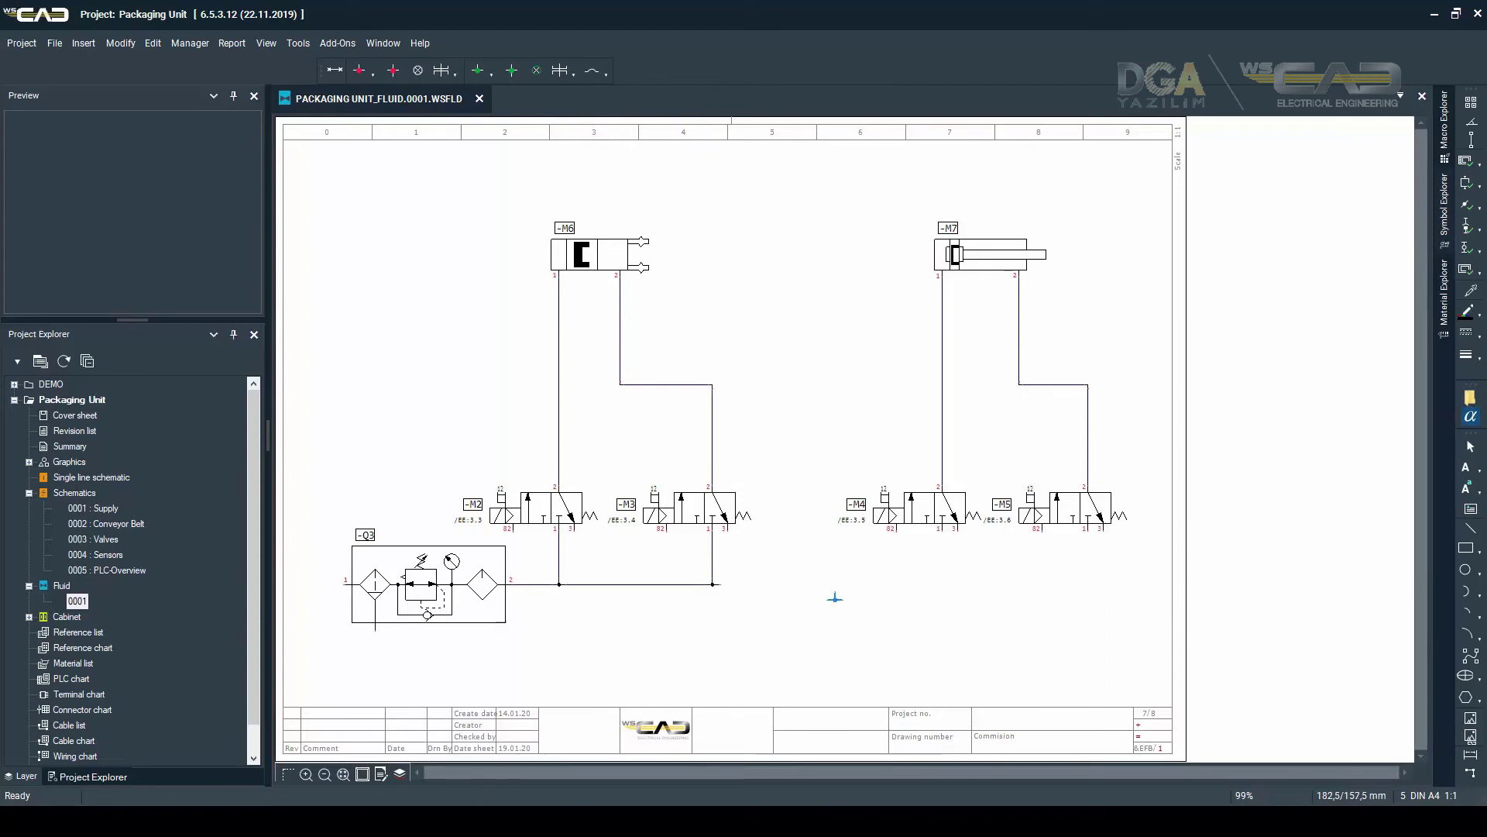
pyautogui.click(942, 584)
pyautogui.click(1087, 584)
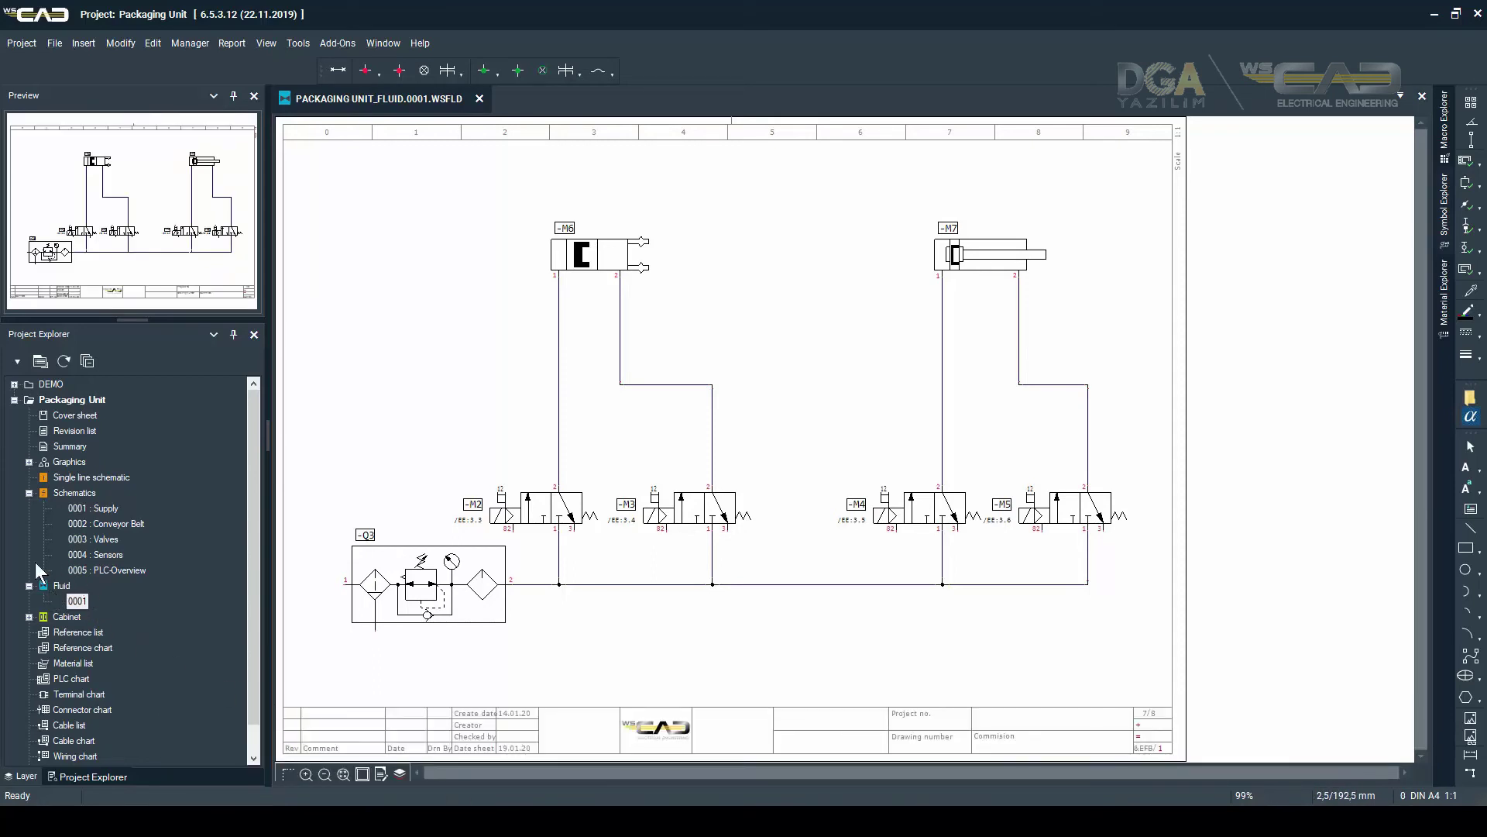
# - Generate all project reports via Report > Generate lists with every folder left checked
pyautogui.click(29, 493)
pyautogui.click(29, 508)
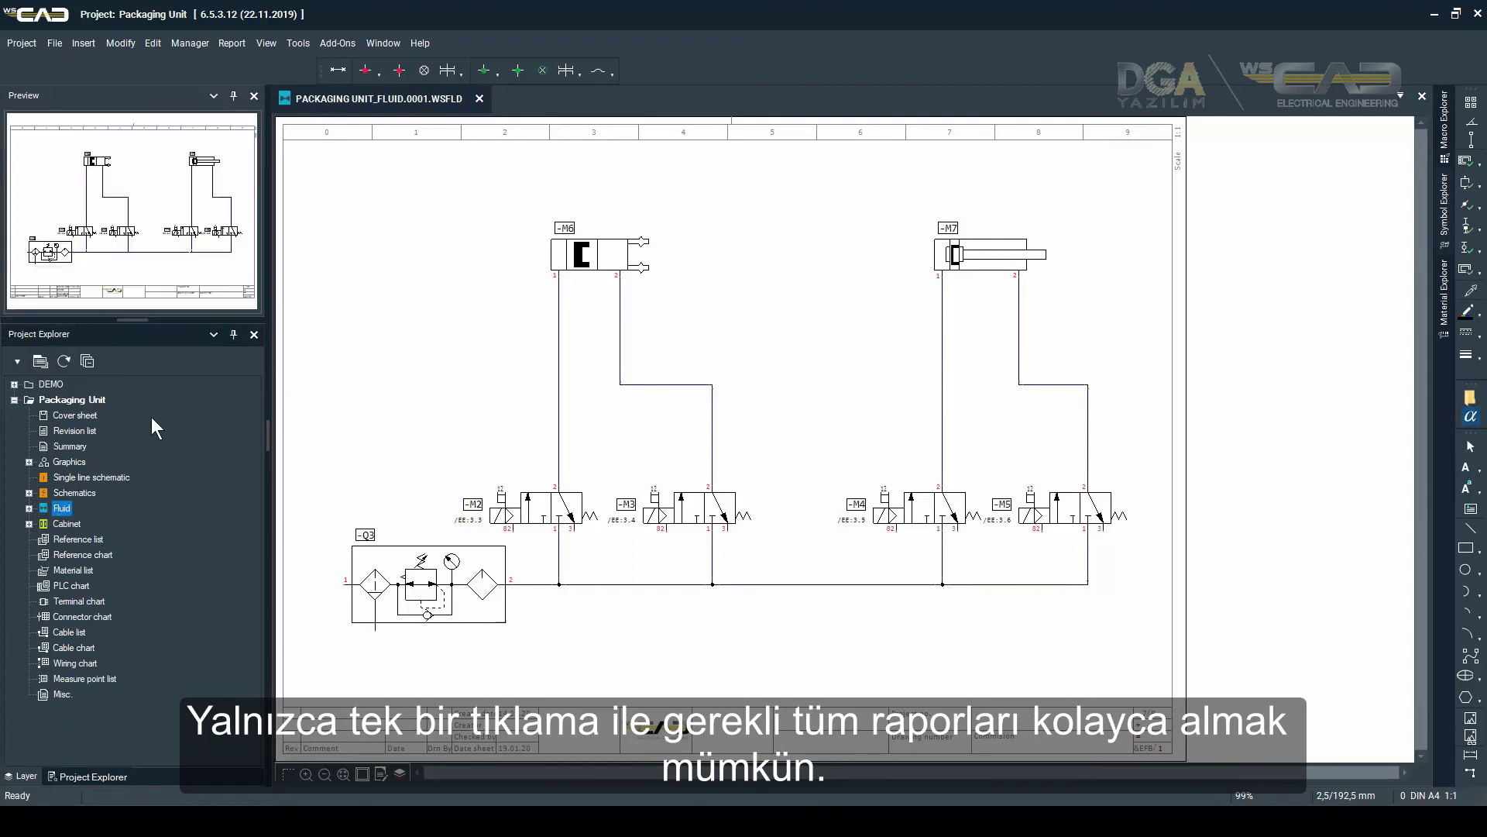
pyautogui.click(231, 42)
pyautogui.click(254, 64)
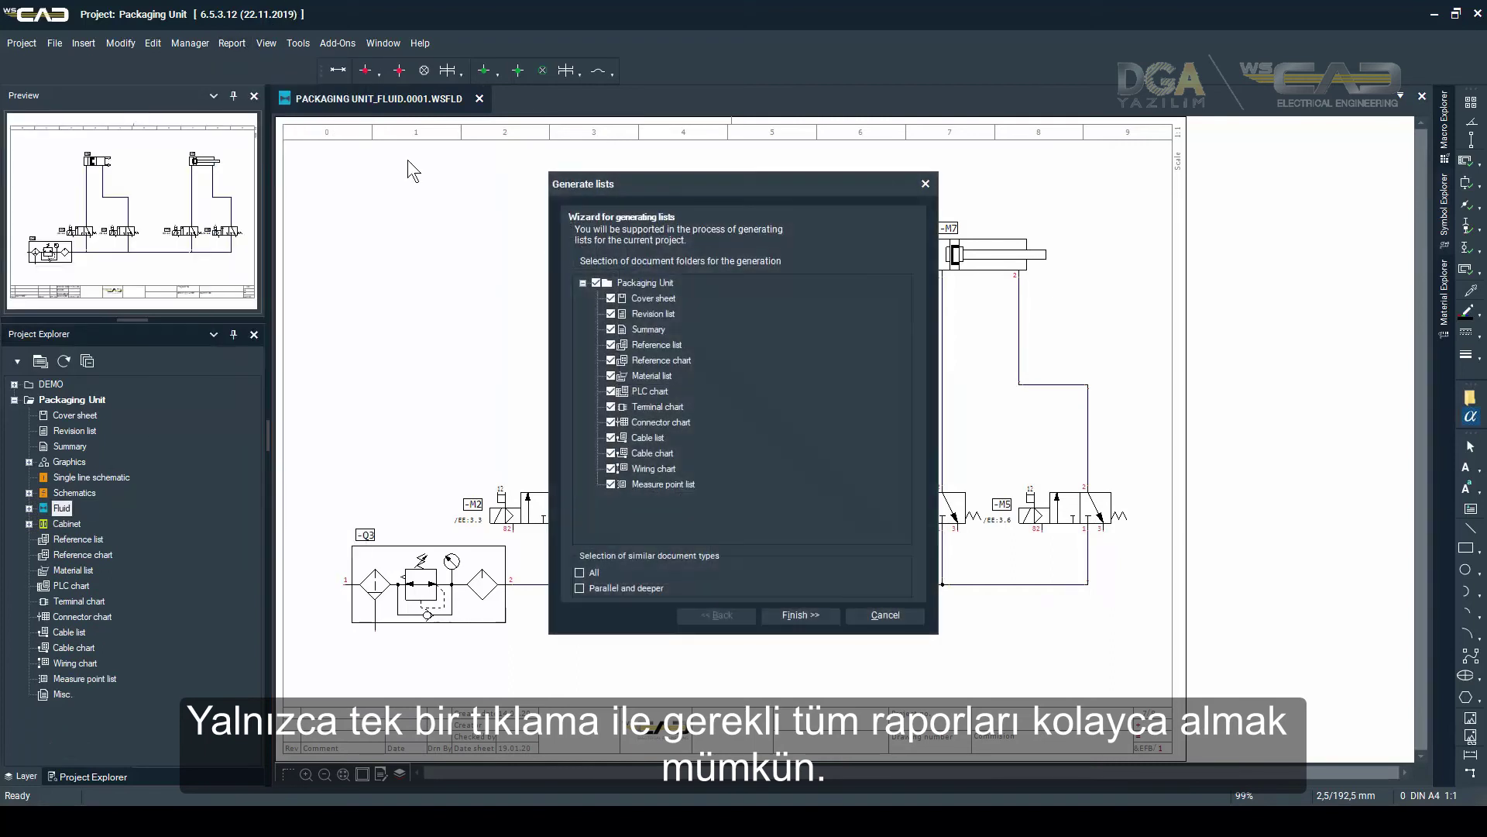
pyautogui.click(790, 614)
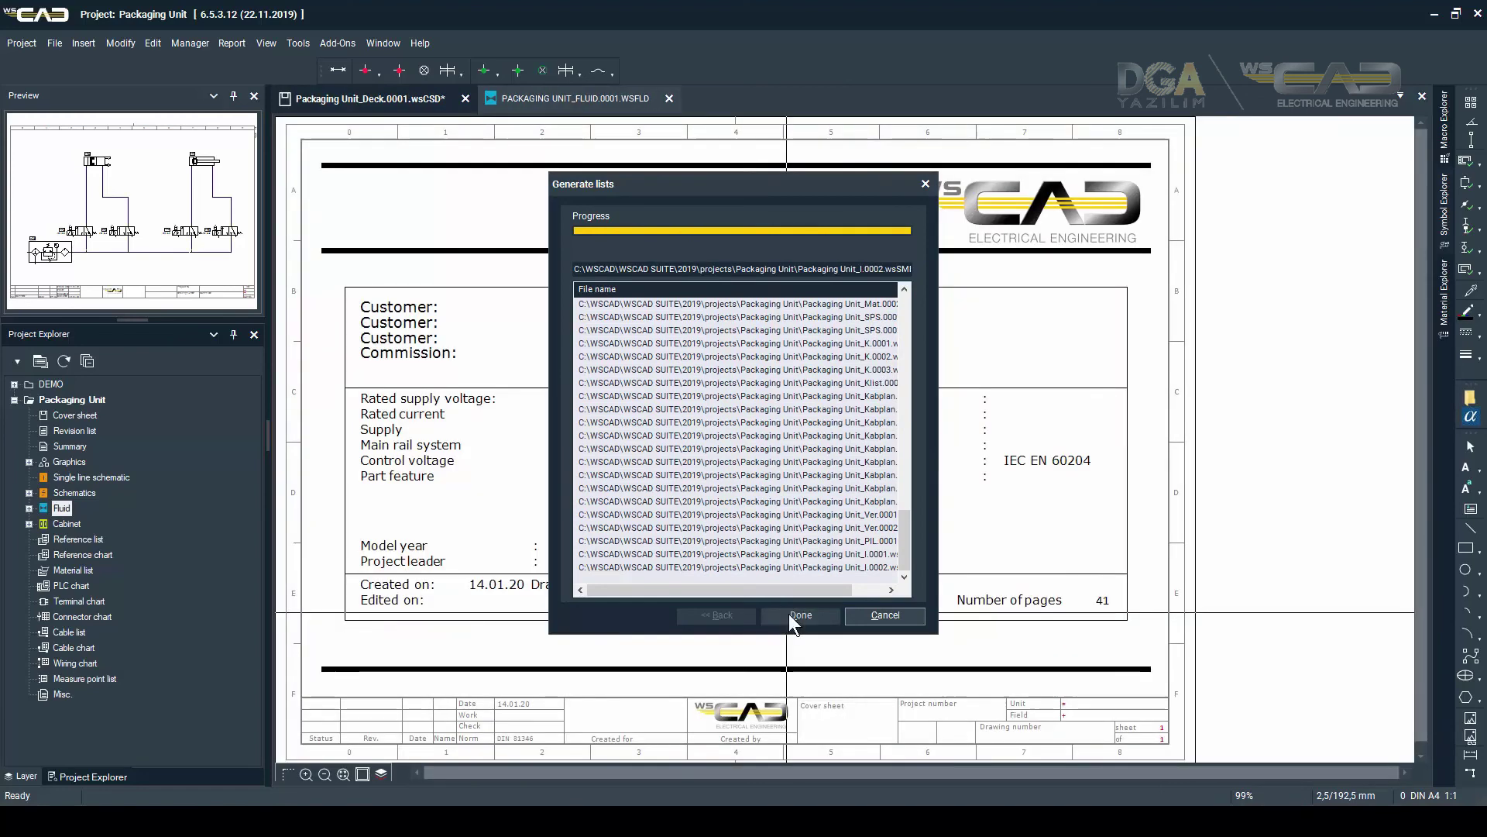
# - Close the report wizard and open the generated Material list 0001
pyautogui.click(790, 614)
pyautogui.click(23, 570)
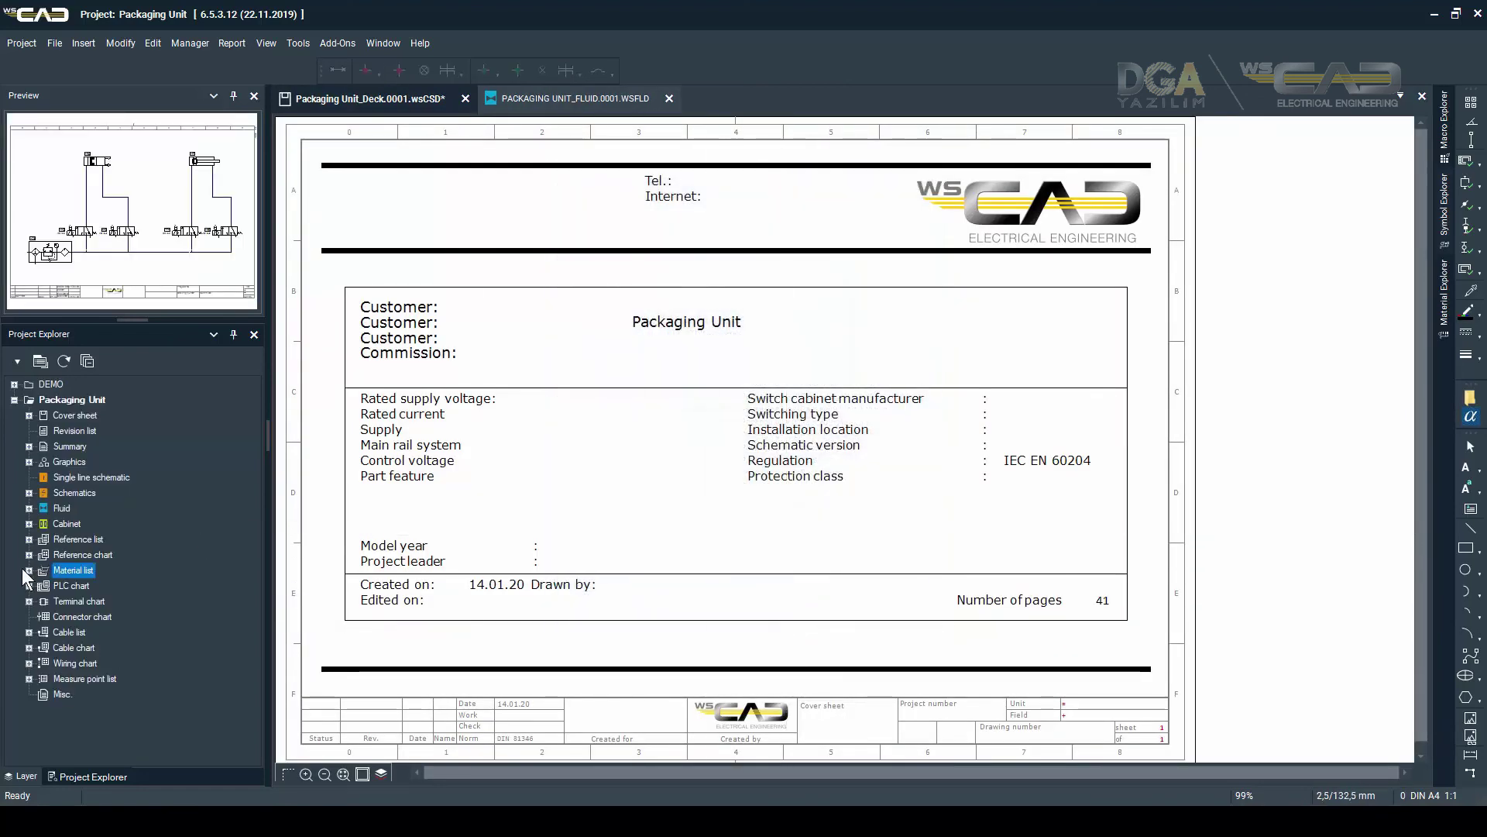
pyautogui.click(28, 570)
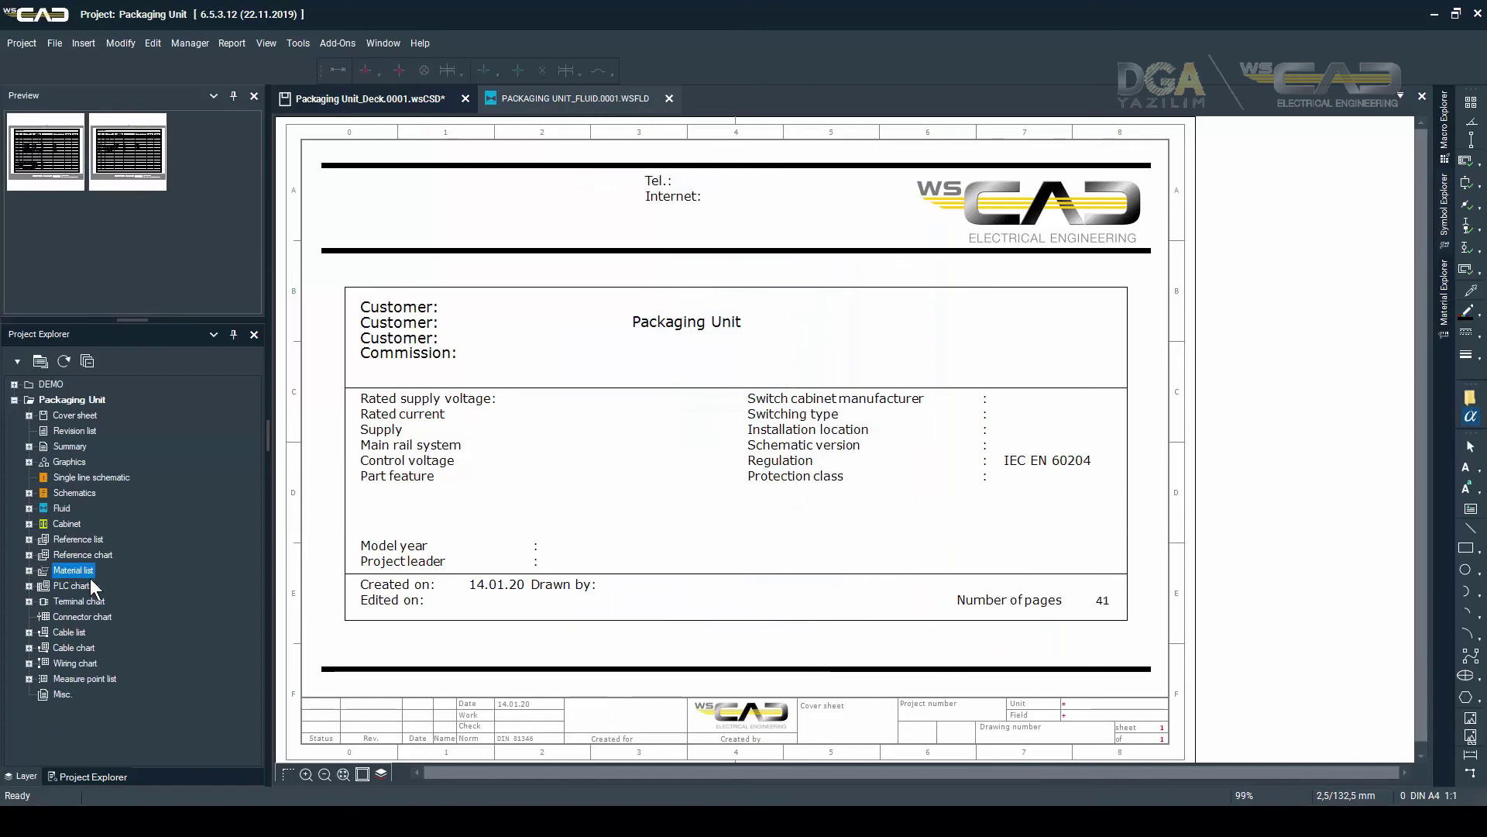
pyautogui.doubleClick(89, 585)
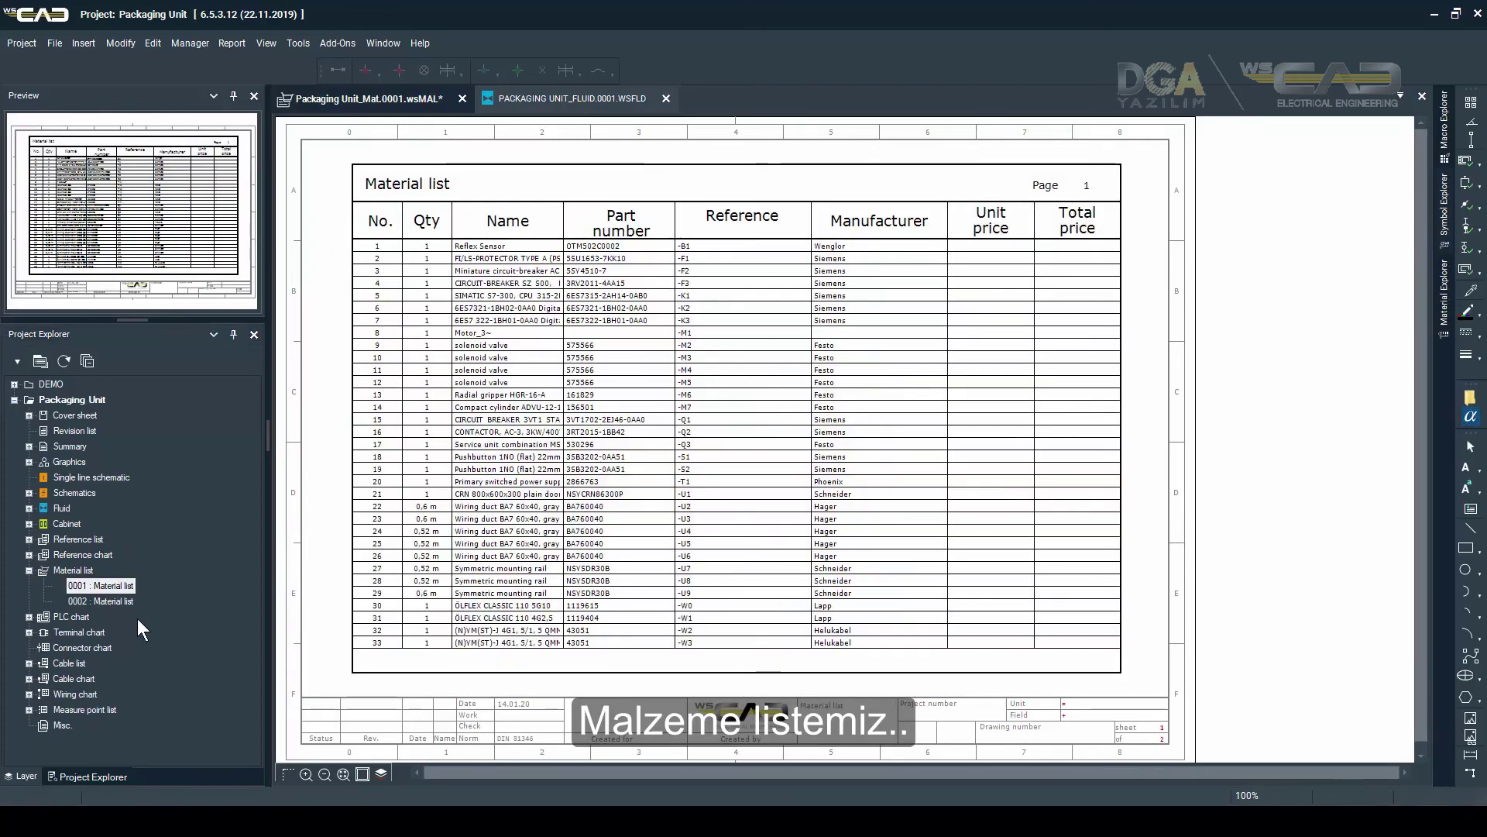
# - Review the generated terminal charts -X1, -X3 and -X4
pyautogui.click(29, 632)
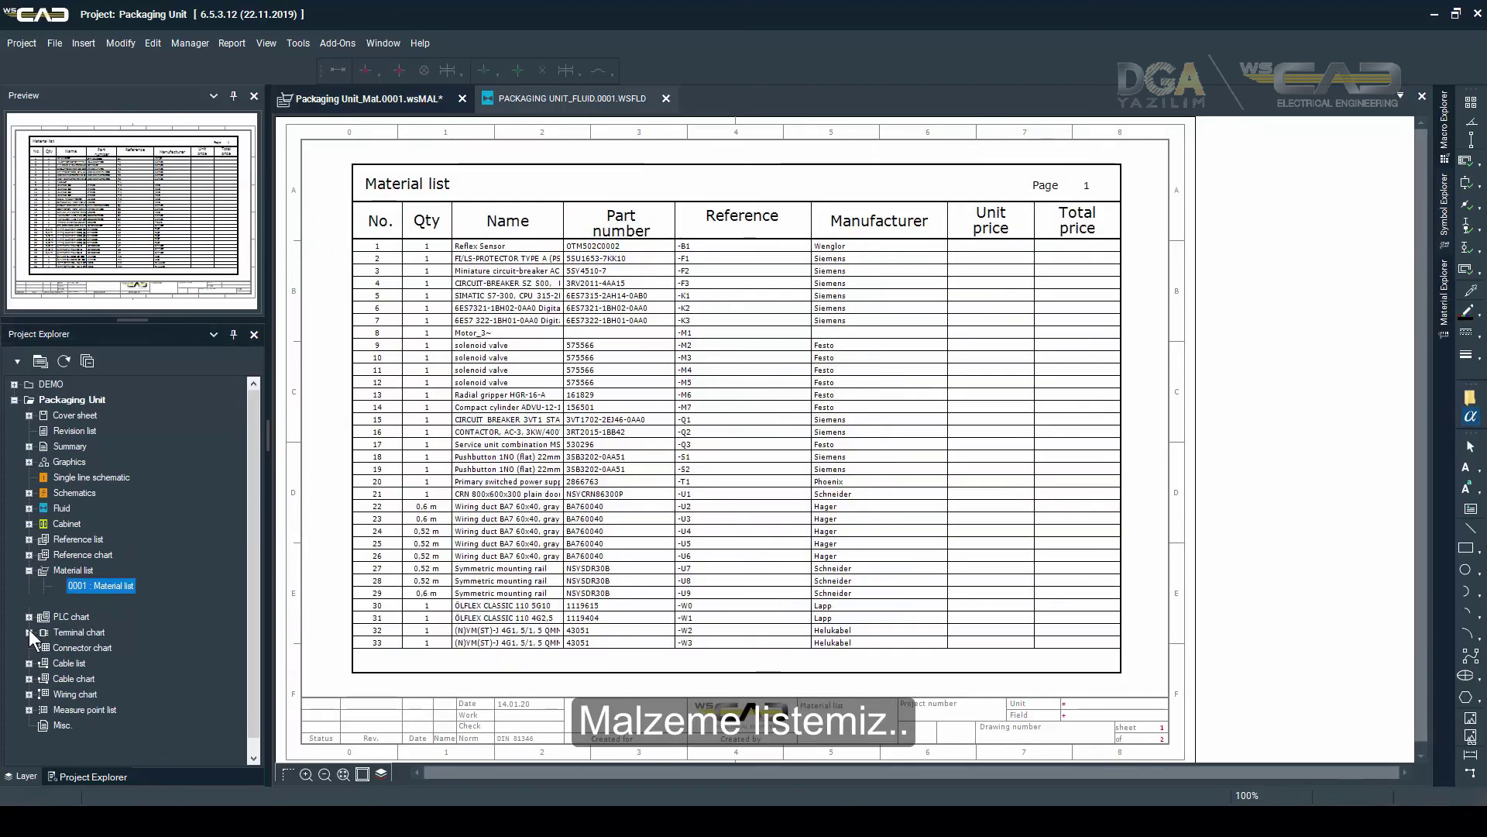
pyautogui.doubleClick(112, 647)
pyautogui.doubleClick(116, 663)
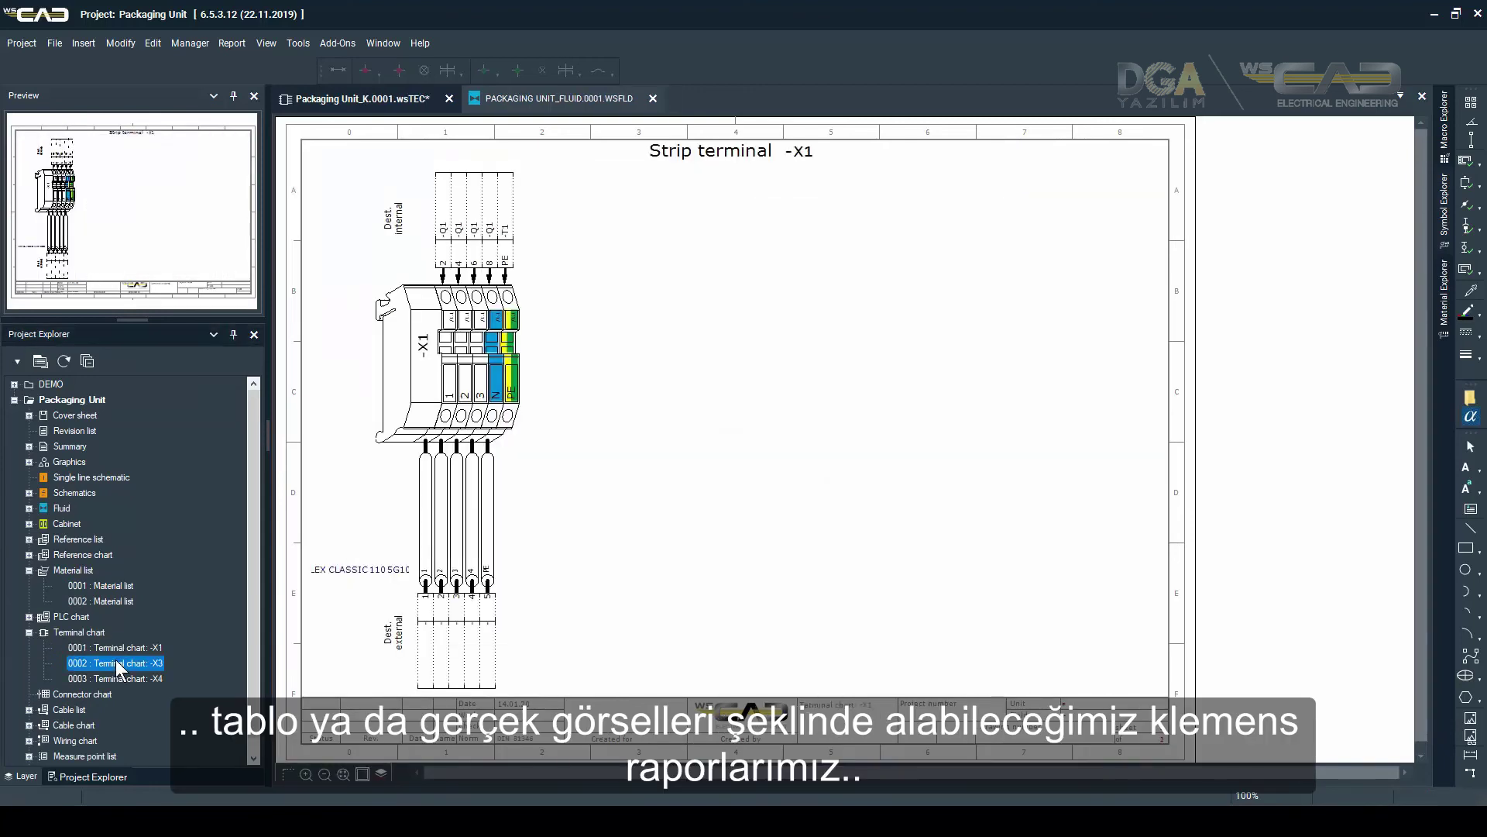
pyautogui.doubleClick(118, 674)
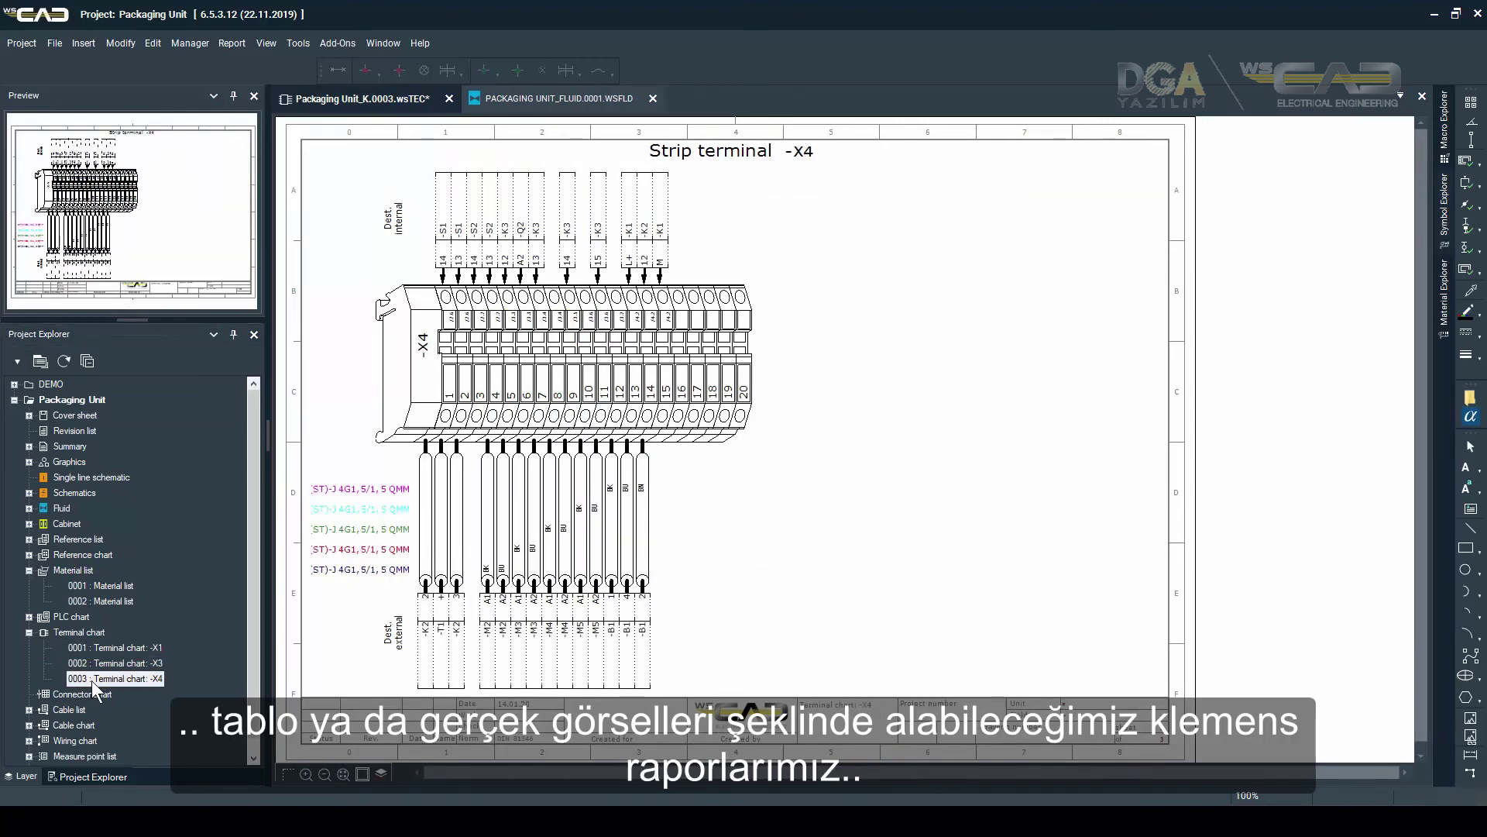
# - Review Wiring chart 0001, then return to fluid sheet 0001
pyautogui.click(29, 740)
pyautogui.doubleClick(86, 742)
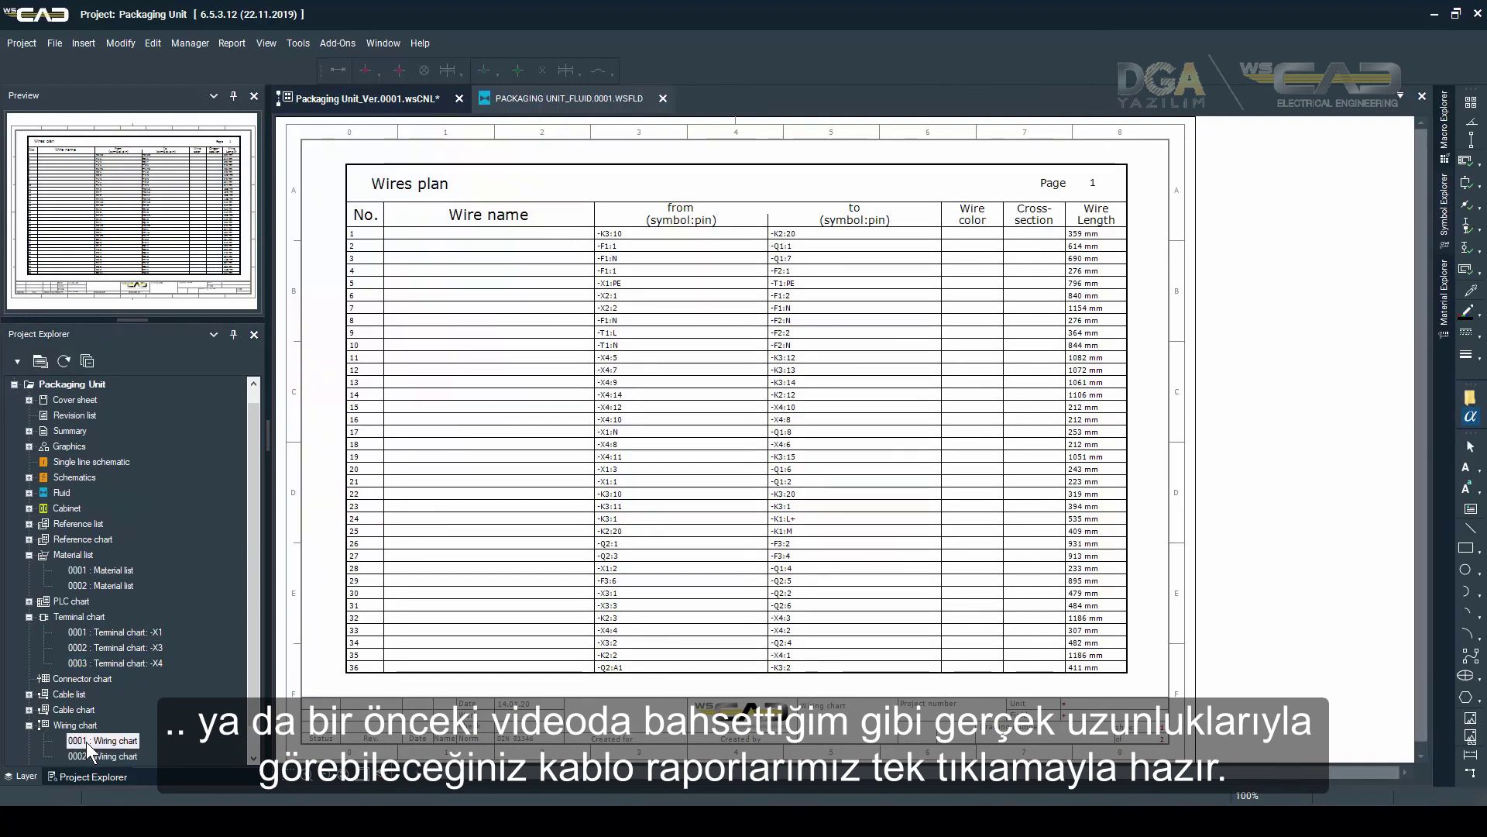
pyautogui.click(29, 492)
pyautogui.doubleClick(69, 508)
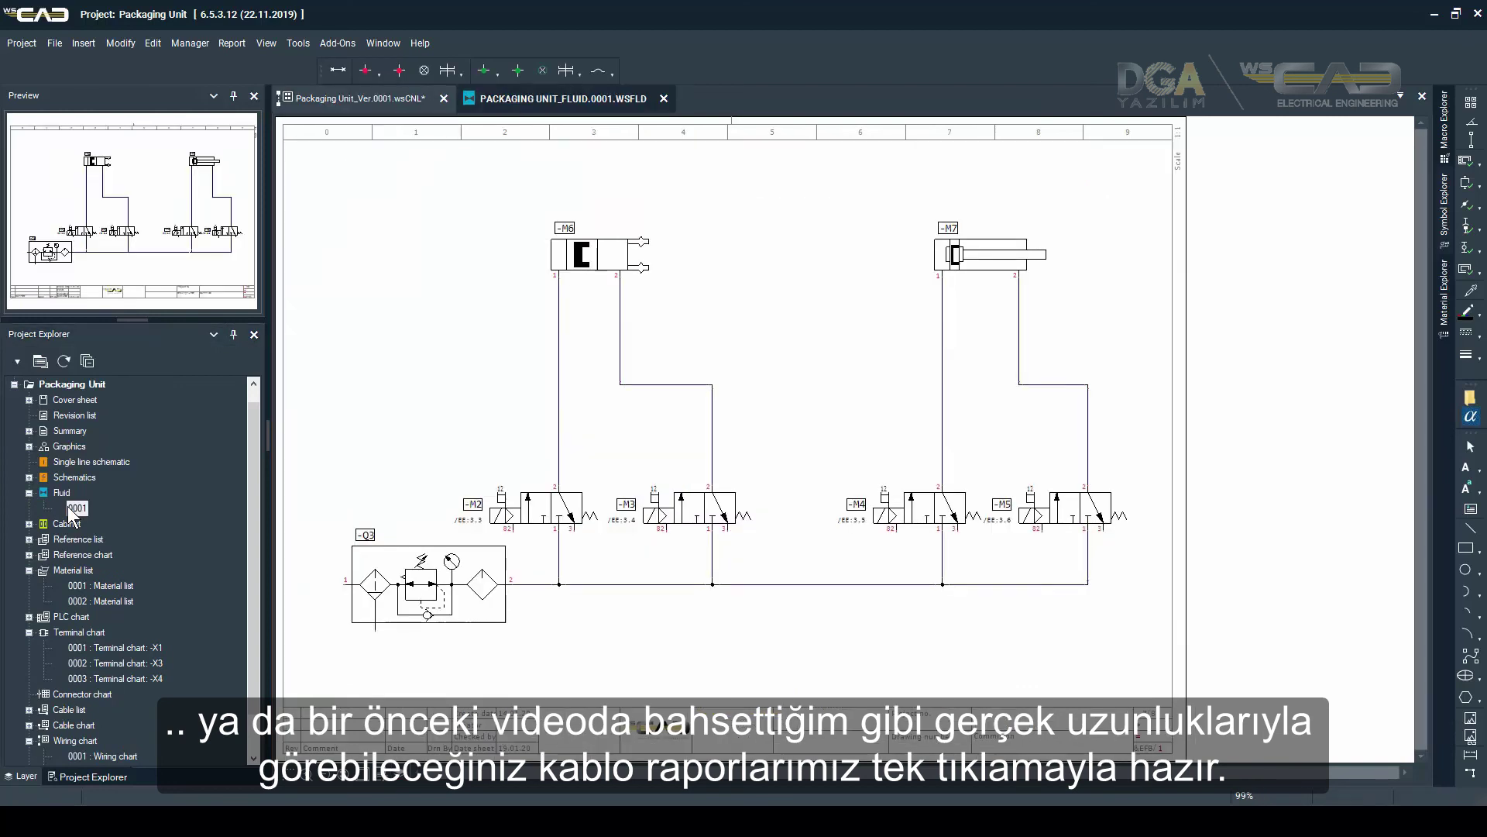